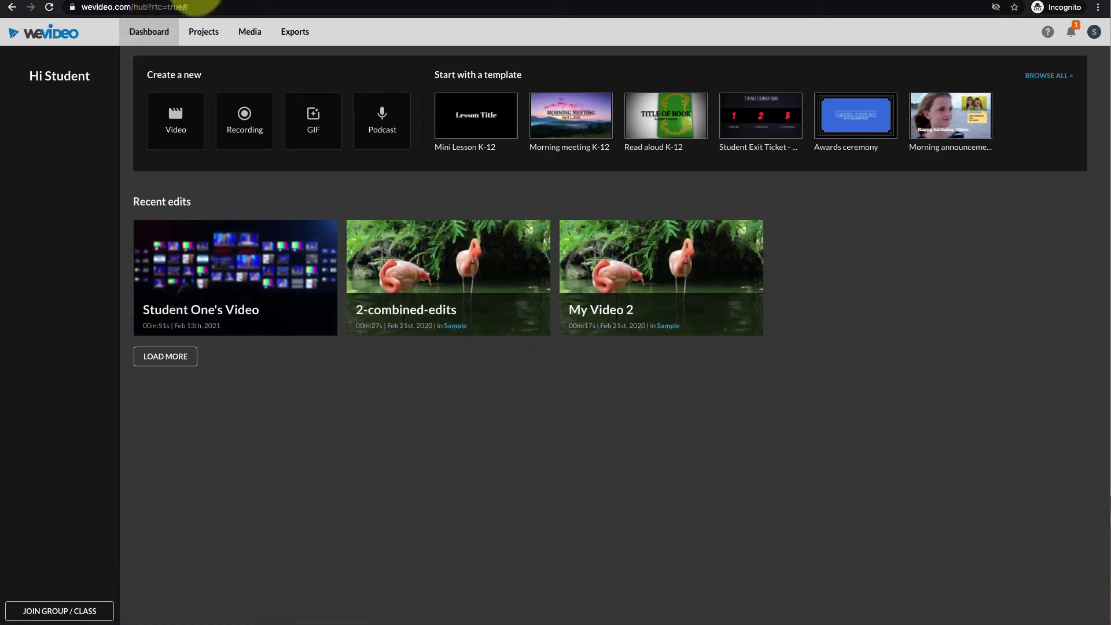
# - Open the shared link to the collaborative project in the browser
pyautogui.hotkey('ctrl', 't')
pyautogui.hotkey('ctrl', 'v')
pyautogui.press('Return')
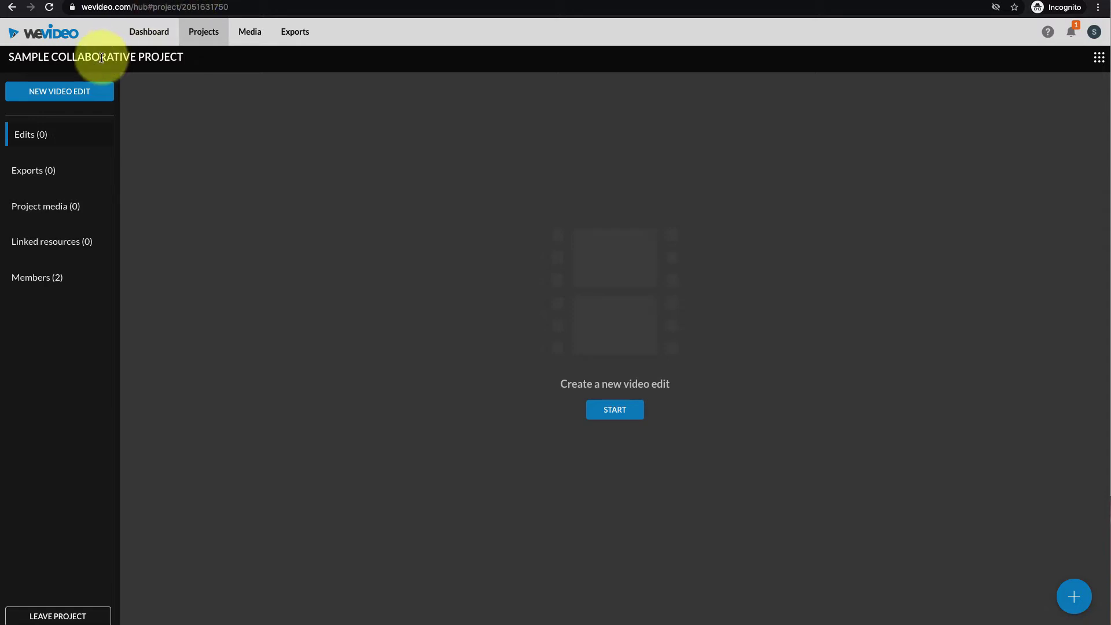
# - Open Sample Collaborative Project from the list of projects shared with the student account
pyautogui.click(166, 38)
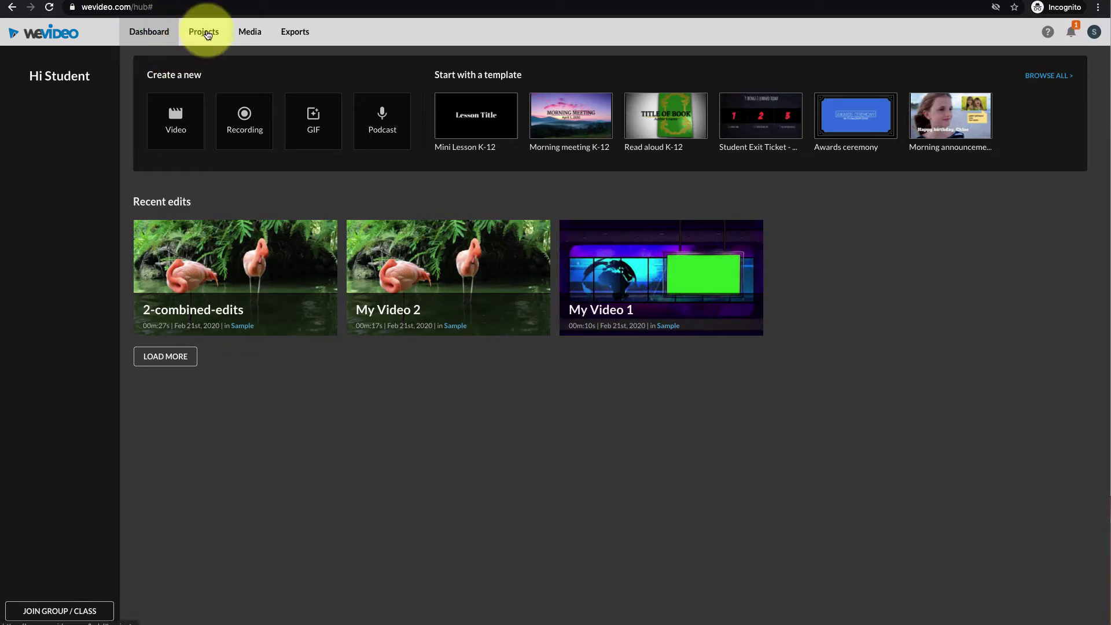
pyautogui.click(207, 35)
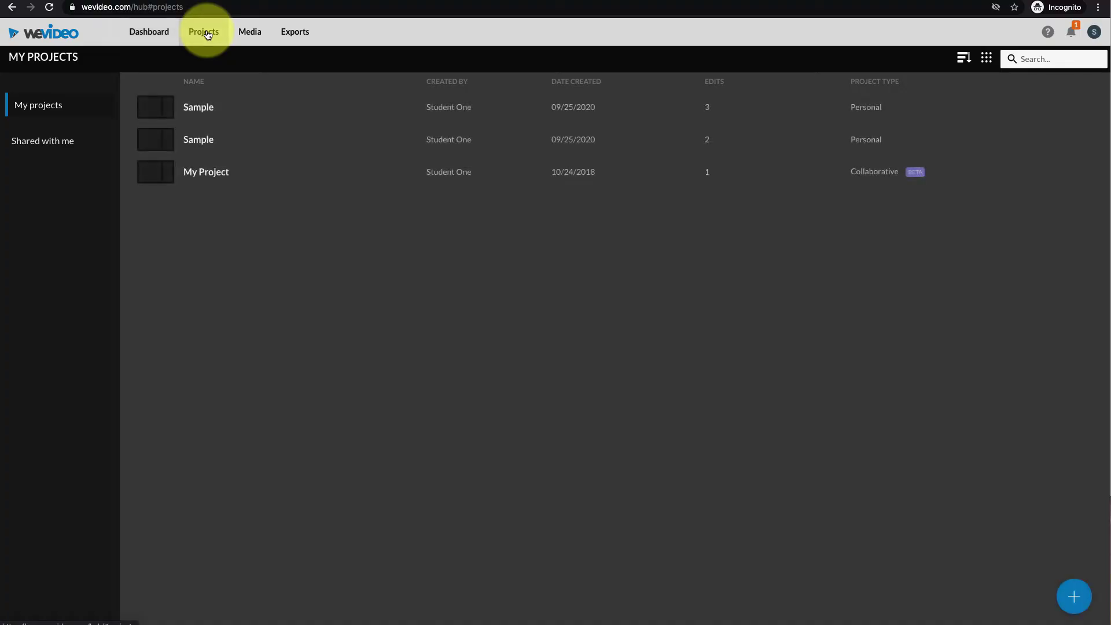
pyautogui.click(27, 142)
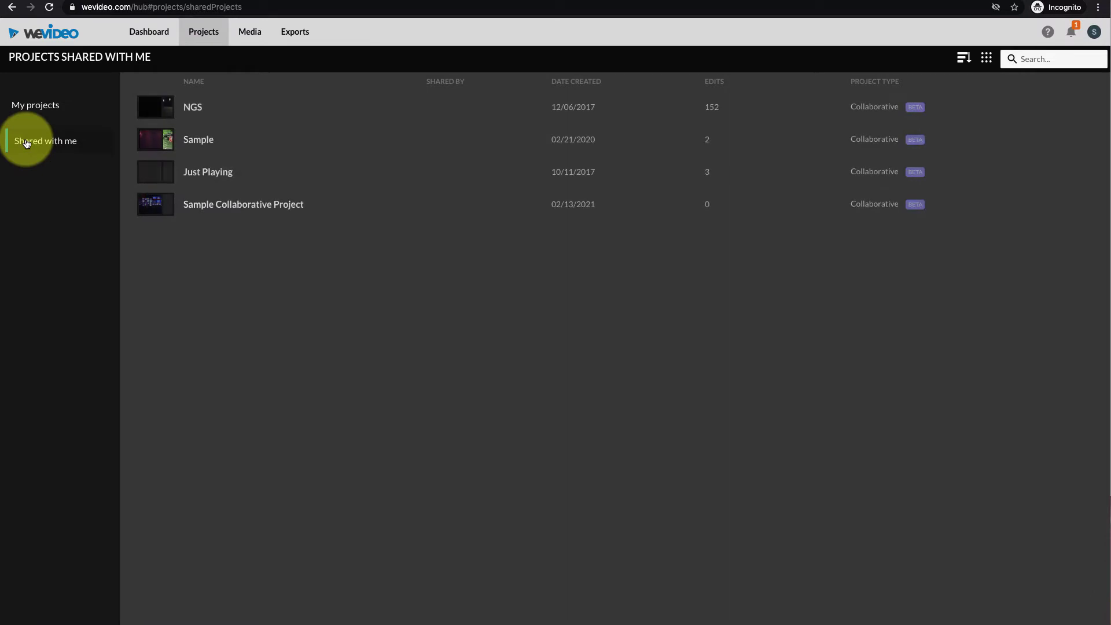
pyautogui.click(221, 206)
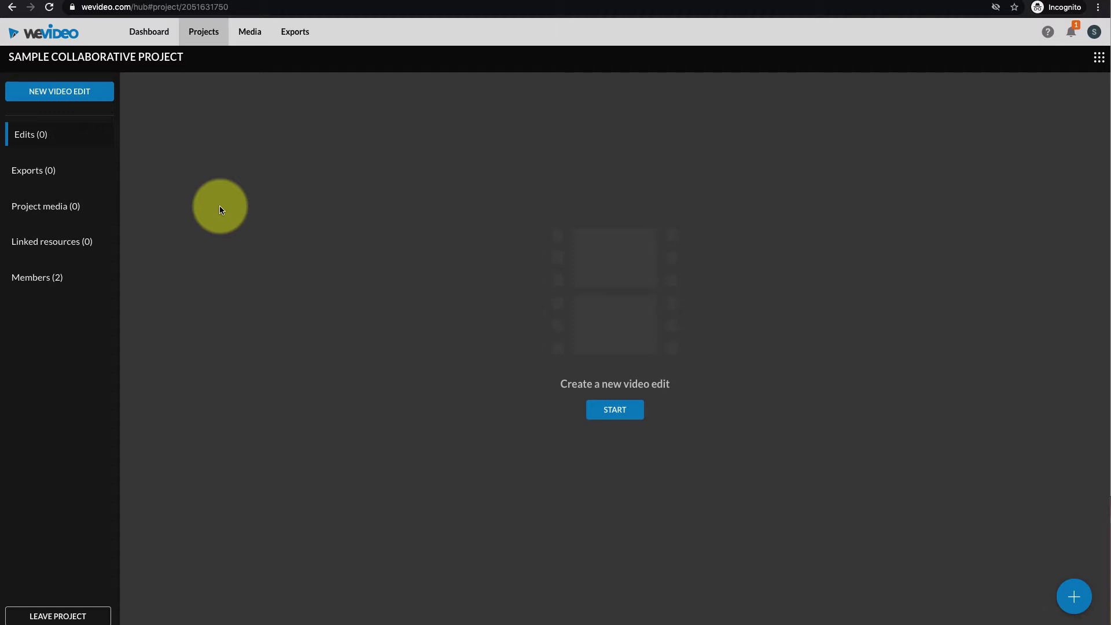
pyautogui.click(195, 39)
pyautogui.click(35, 146)
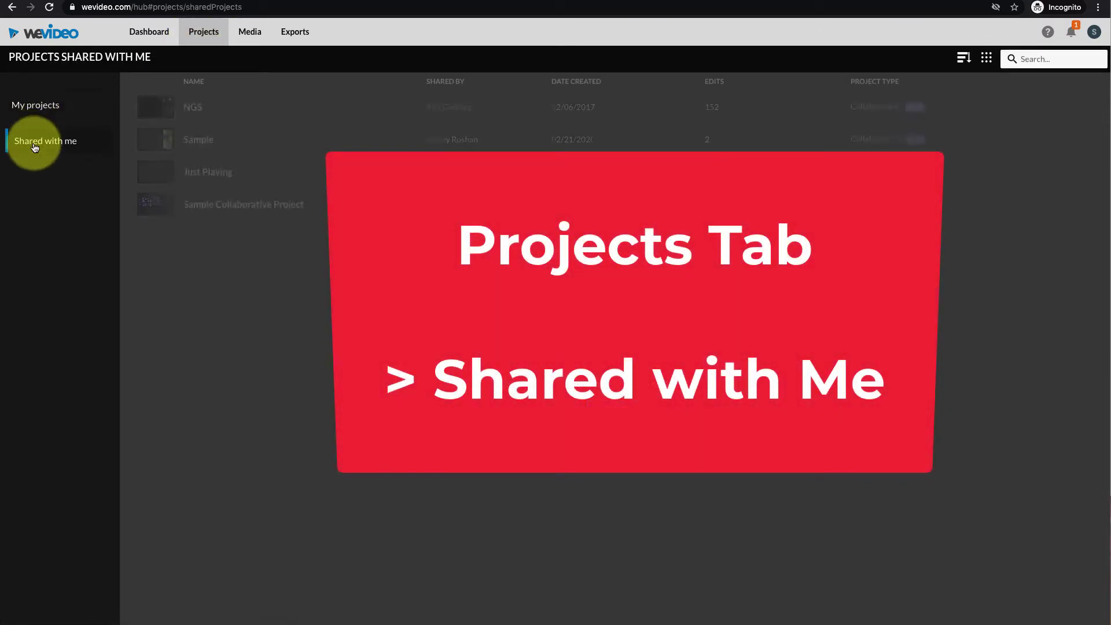
pyautogui.click(227, 206)
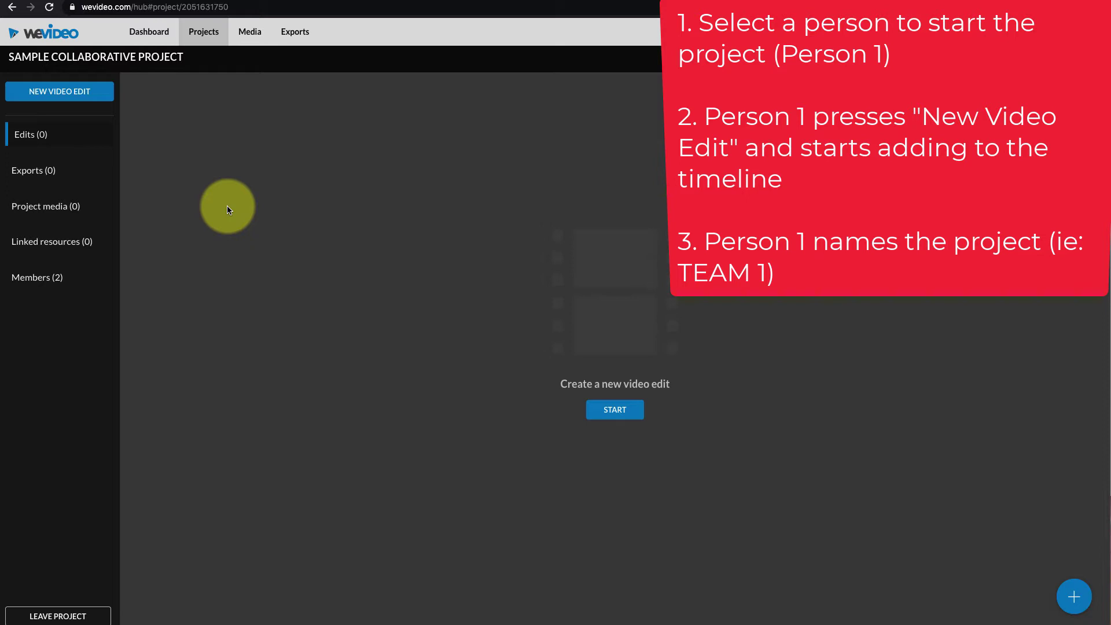
# - Create a new video edit and place the News Control Room stock clip at the start of the Video 1 track
pyautogui.click(89, 96)
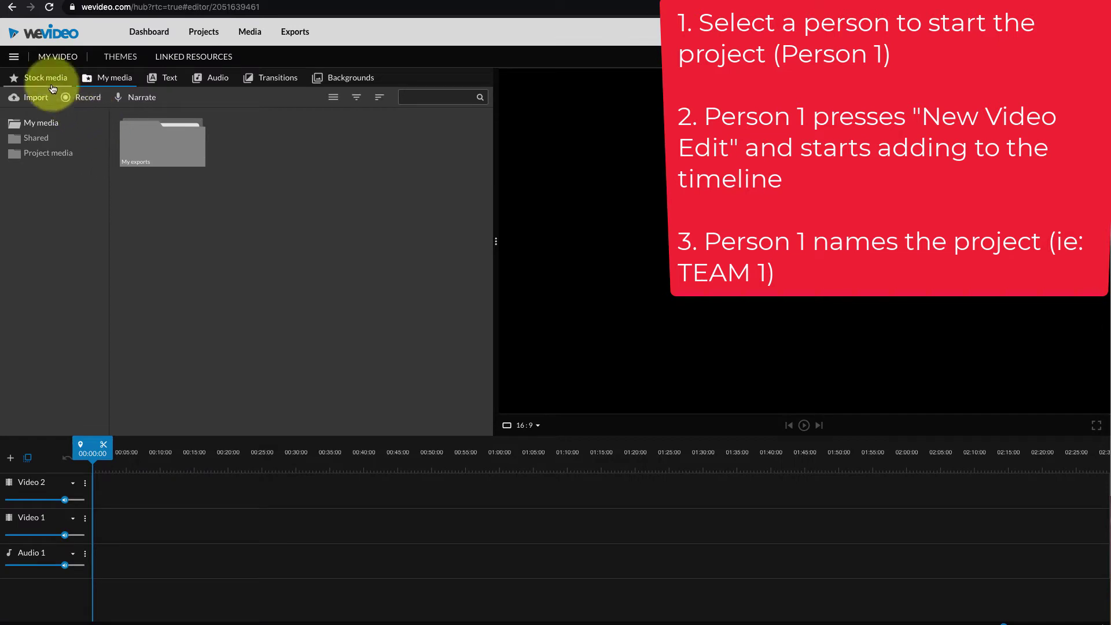
pyautogui.click(51, 84)
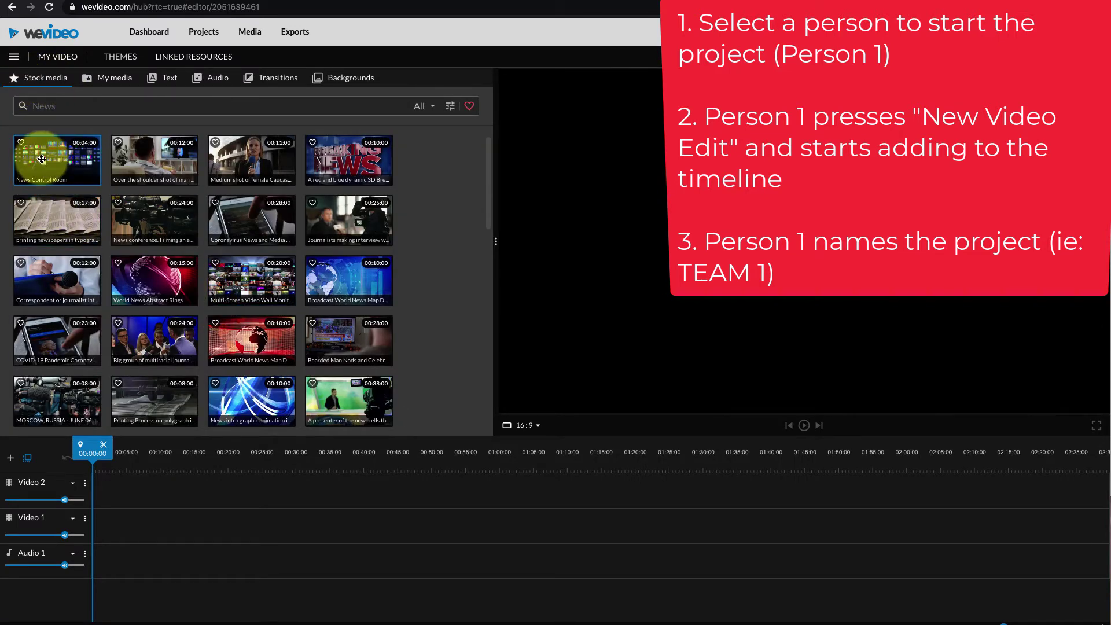
pyautogui.moveTo(45, 155); pyautogui.dragTo(115, 523)
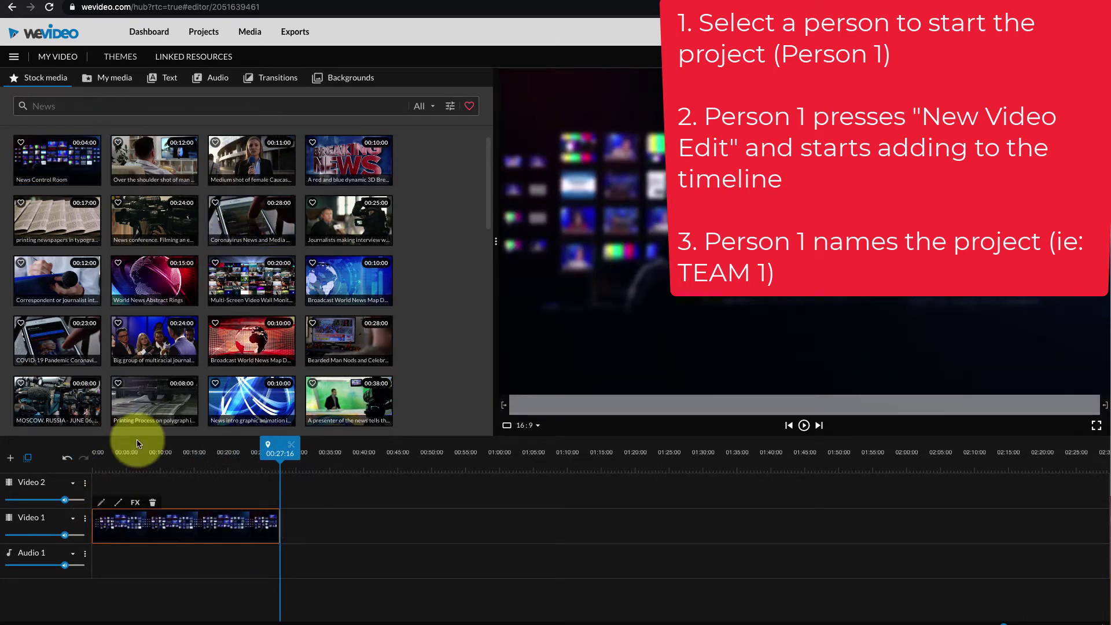
# - Rename the video edit as Team 1
pyautogui.click(58, 57)
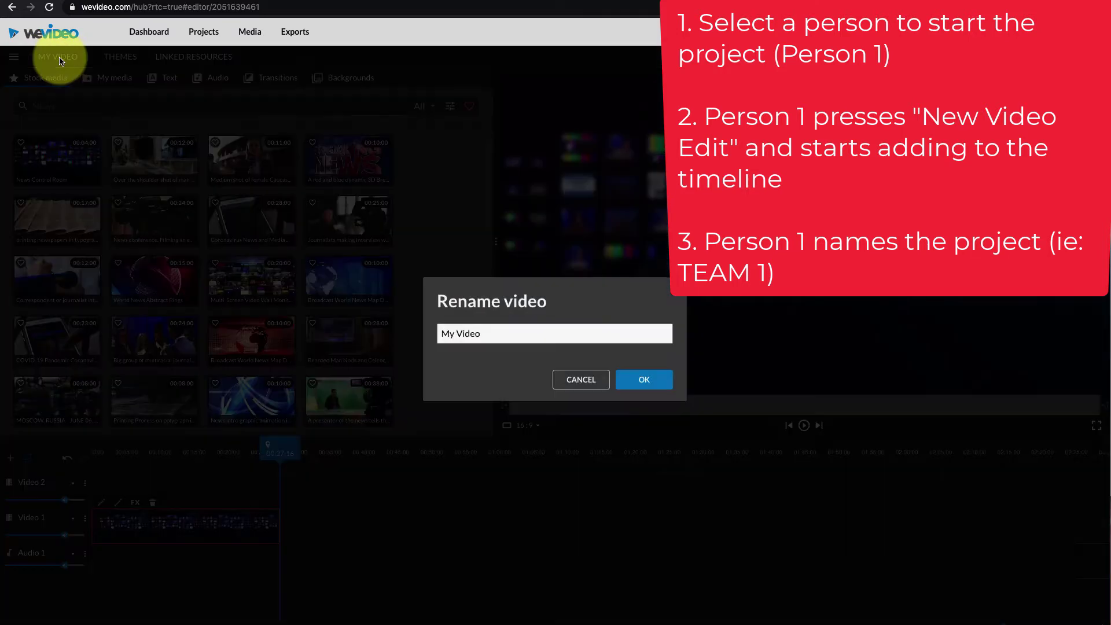
pyautogui.tripleClick(471, 333)
pyautogui.write('Team 1')
pyautogui.press('Return')
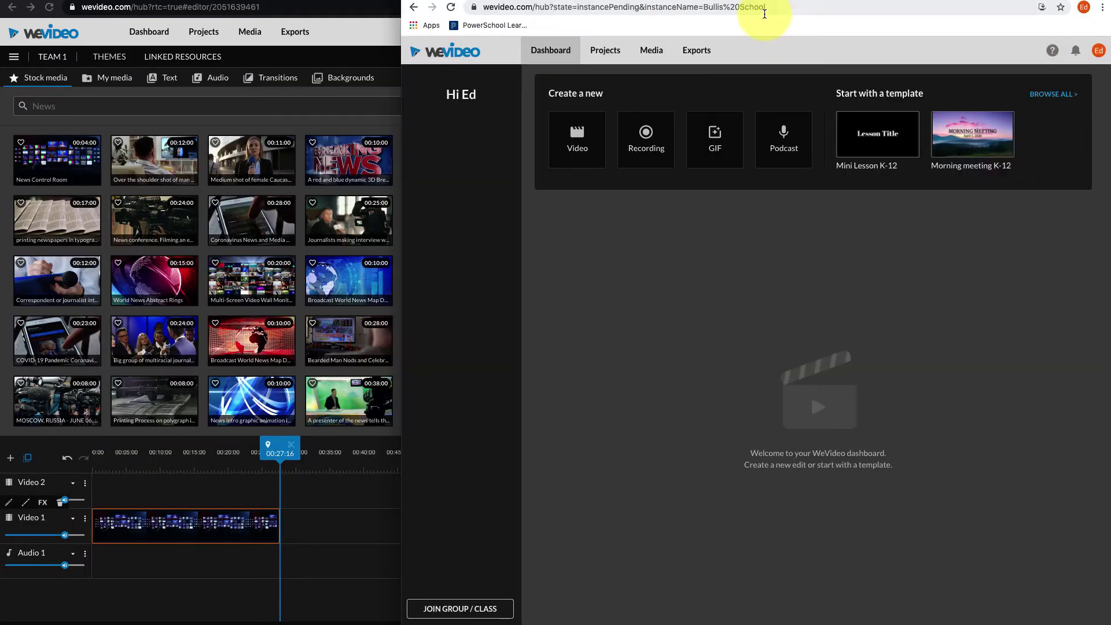
# - Load the shared project link in the second account's browser window and resize the two windows side by side
pyautogui.click(764, 13)
pyautogui.hotkey('ctrl', 'v')
pyautogui.press('Return')
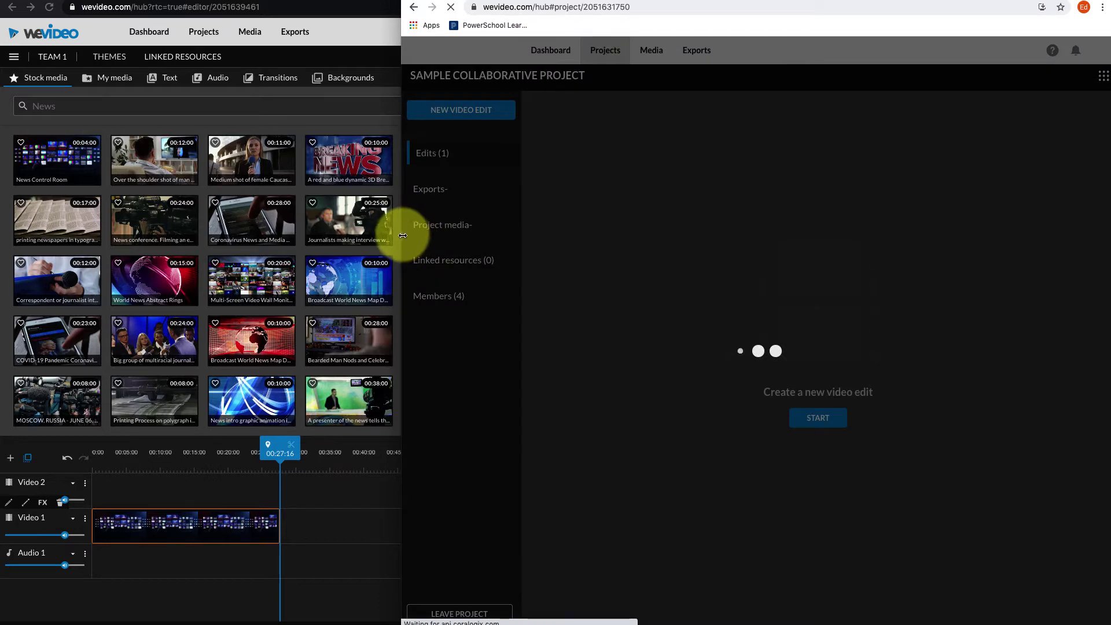
pyautogui.moveTo(403, 236); pyautogui.dragTo(540, 285)
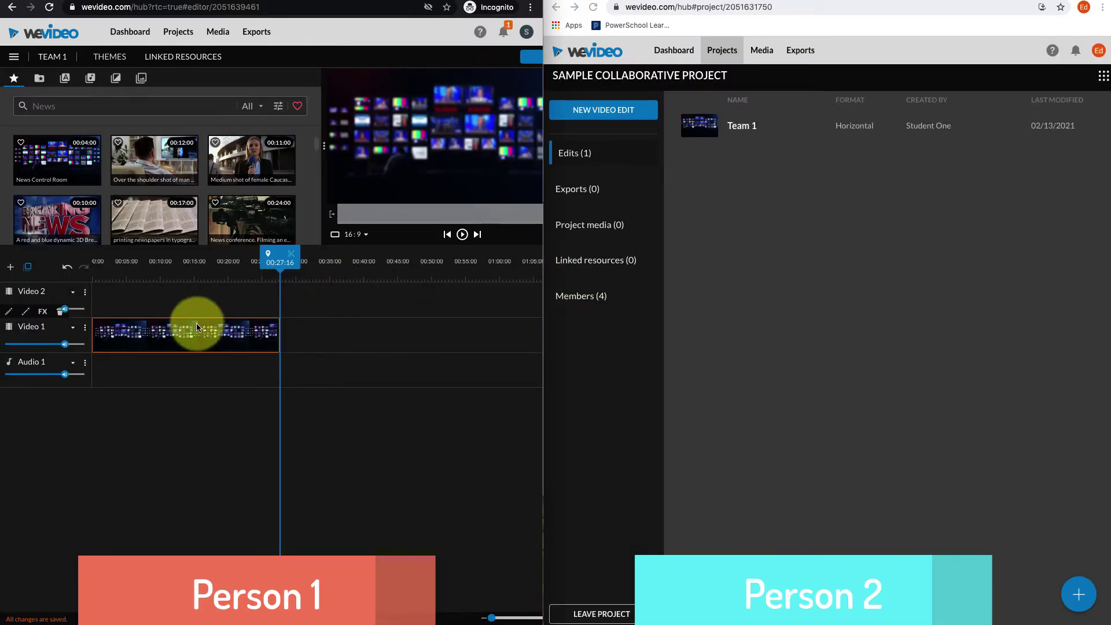
# - In the second account, open the Team 1 edit in Sample Collaborative Project from the projects shared with it
pyautogui.click(726, 281)
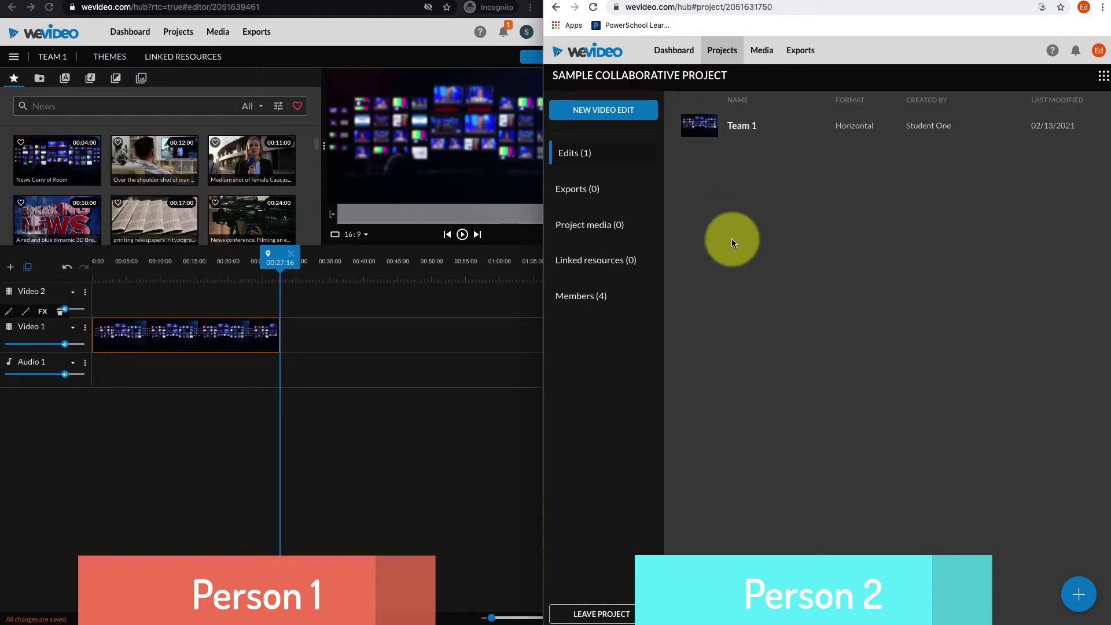
pyautogui.click(672, 48)
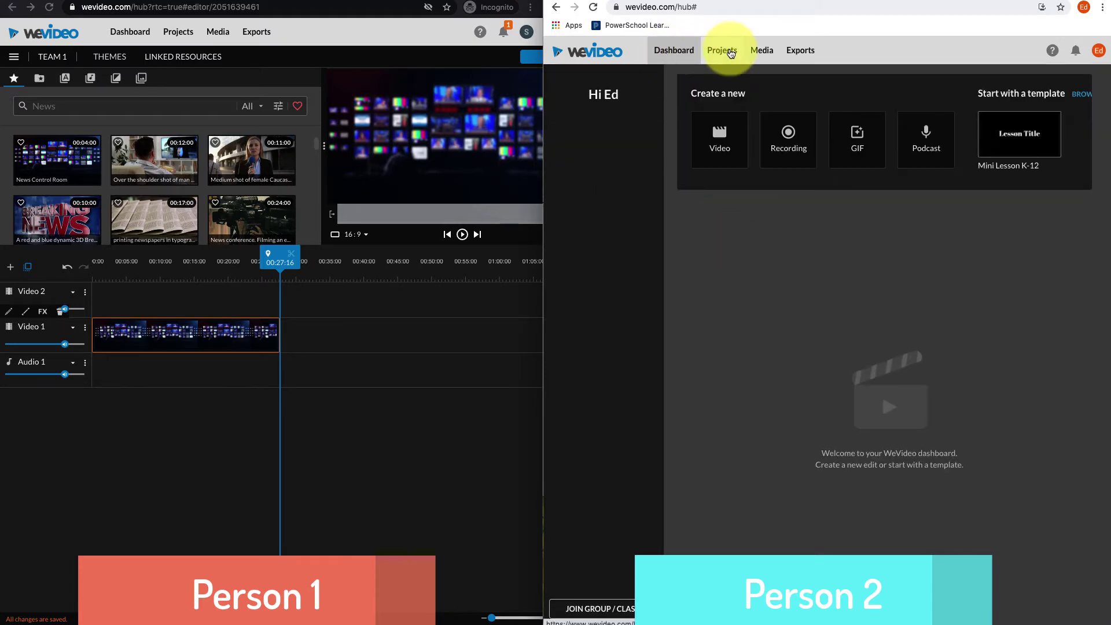
pyautogui.click(730, 54)
pyautogui.click(580, 170)
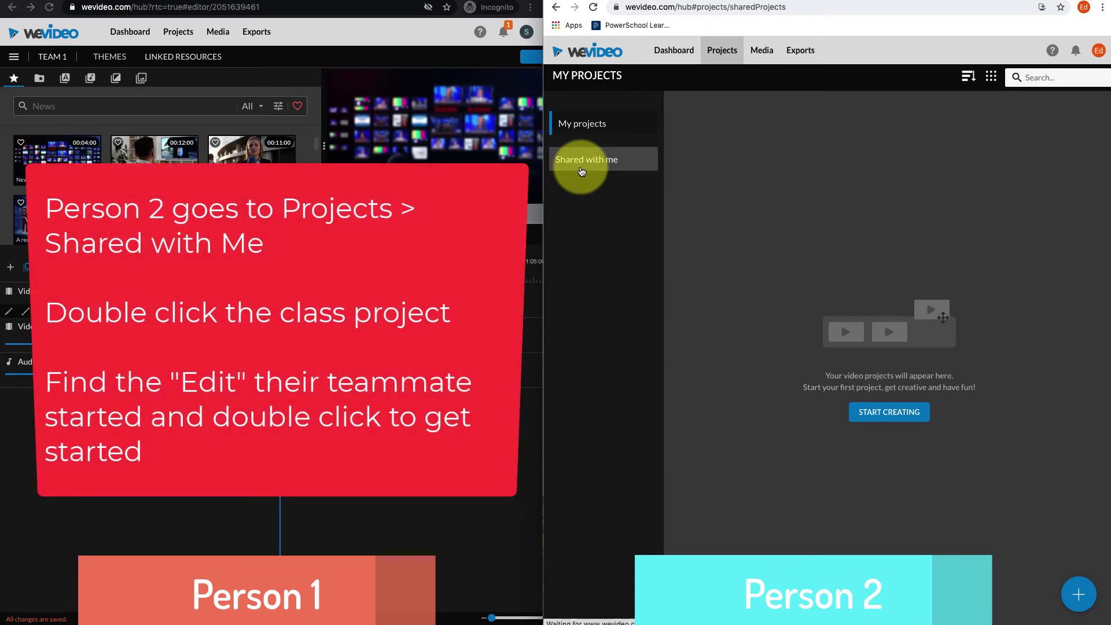
pyautogui.doubleClick(726, 162)
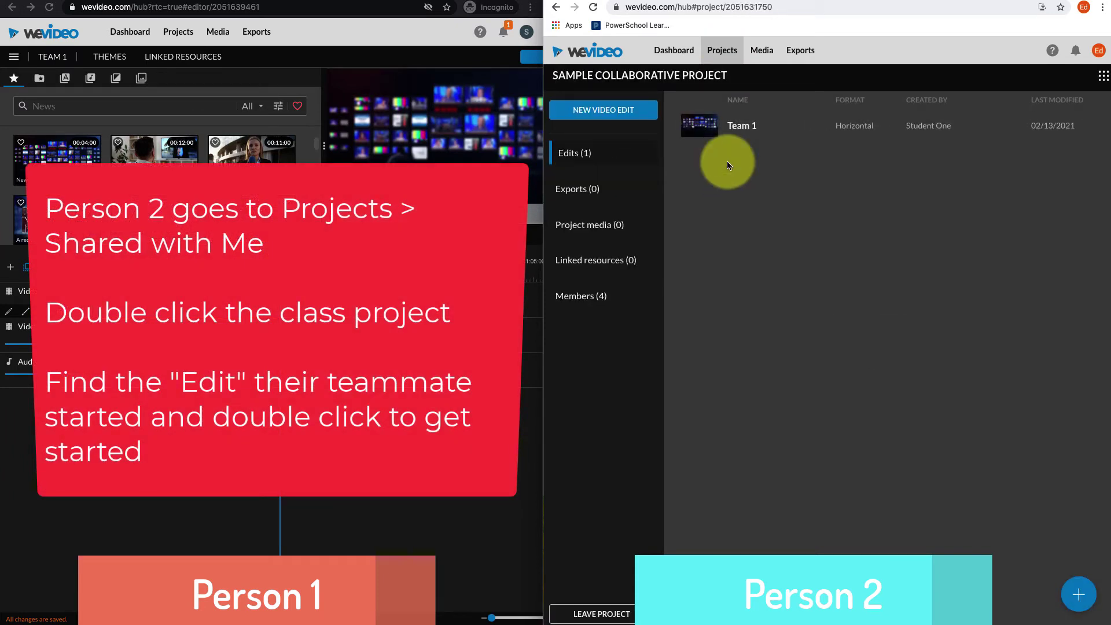
pyautogui.doubleClick(740, 133)
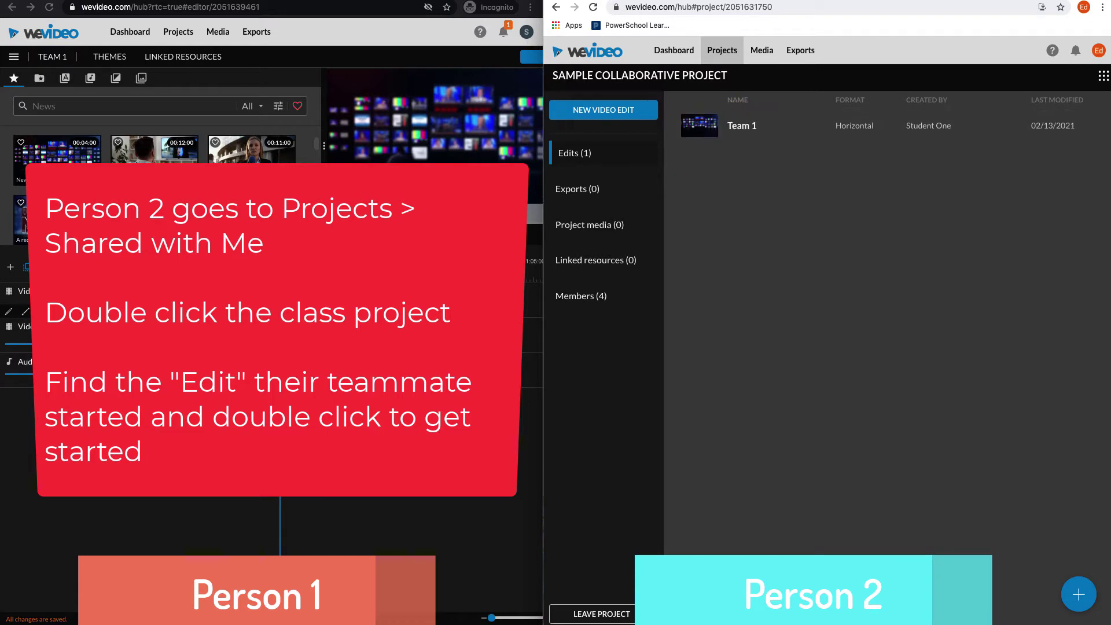
pyautogui.doubleClick(751, 132)
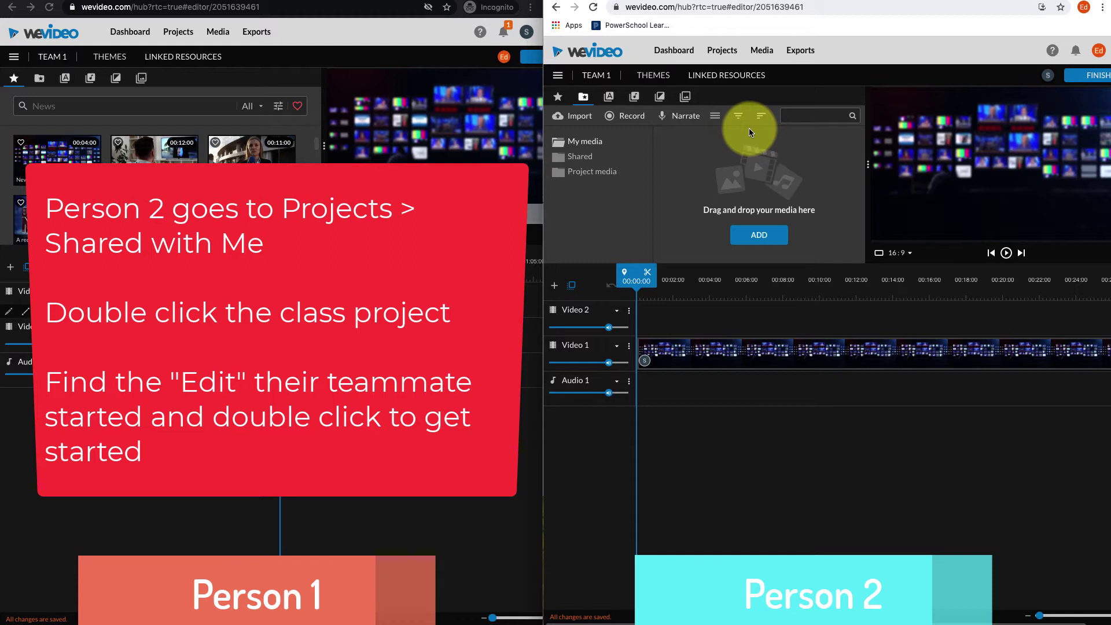
# - Add the Copper Canyon stock clip to the Video 2 track at about 5 seconds in the second account's editor
pyautogui.click(557, 97)
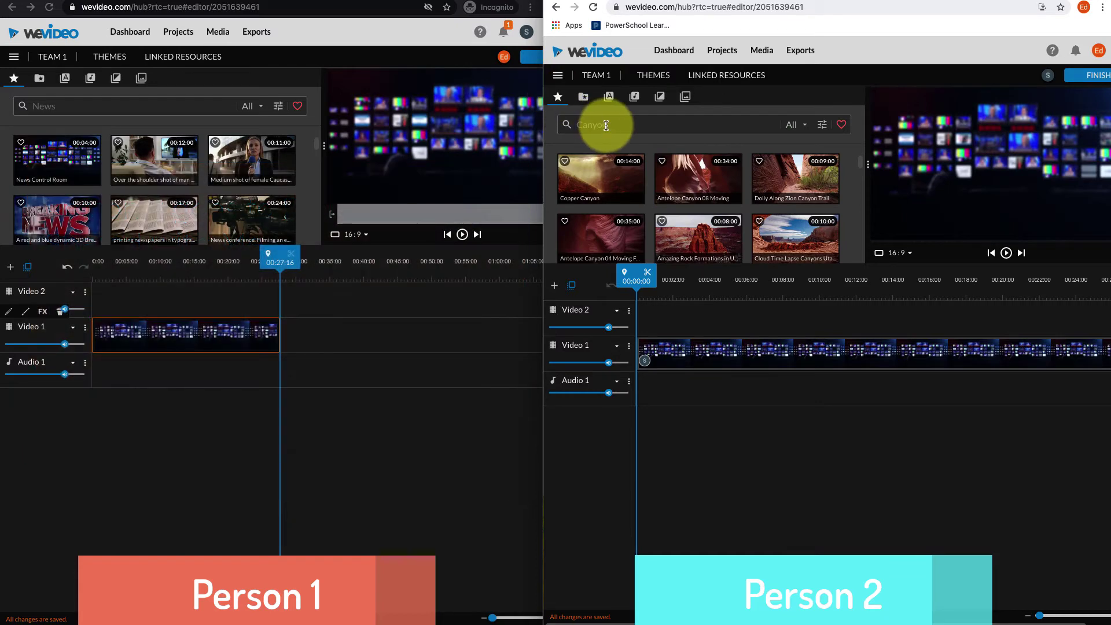
pyautogui.moveTo(604, 195); pyautogui.dragTo(751, 337)
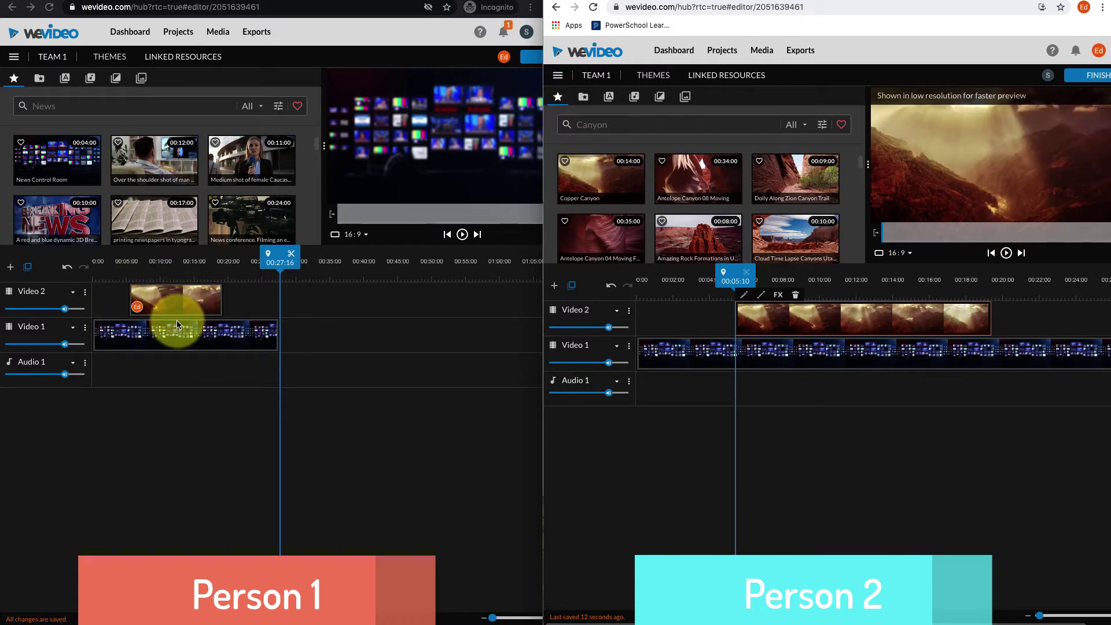
# - Select the News Control Room and Copper Canyon clips from the two accounts to examine the collaborator markers on the timeline
pyautogui.click(230, 333)
pyautogui.click(776, 361)
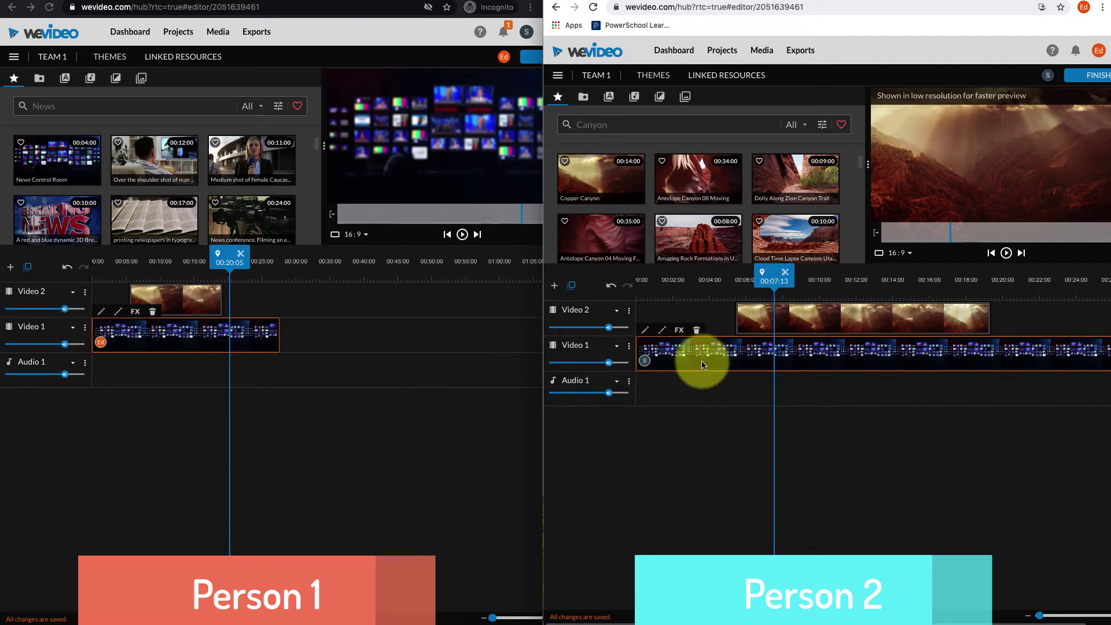
pyautogui.click(810, 318)
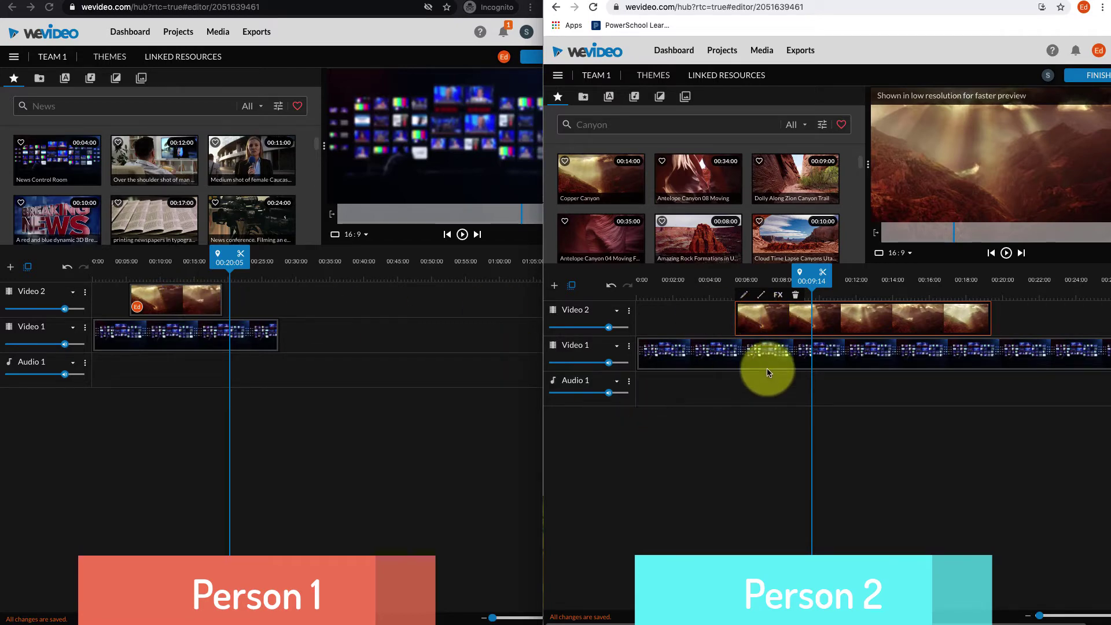
pyautogui.hscroll(5, 768, 370)
pyautogui.hscroll(-5, 767, 370)
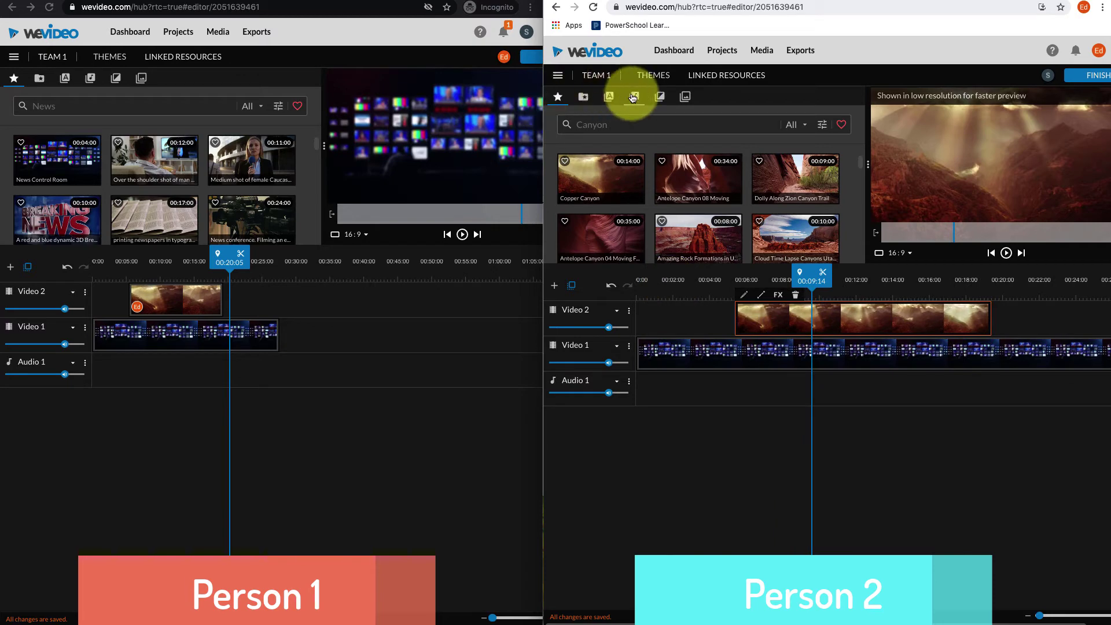
# - Add the Whisper motion title at the start of the Video 2 track in the second account's editor
pyautogui.click(608, 97)
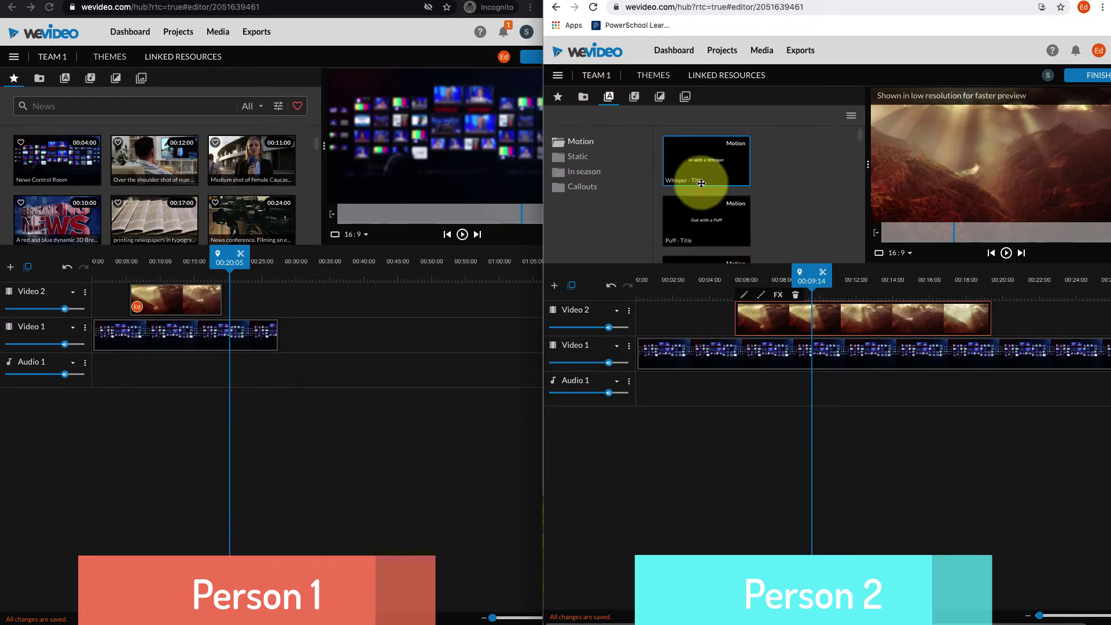
pyautogui.click(703, 151)
pyautogui.moveTo(635, 296); pyautogui.dragTo(642, 317)
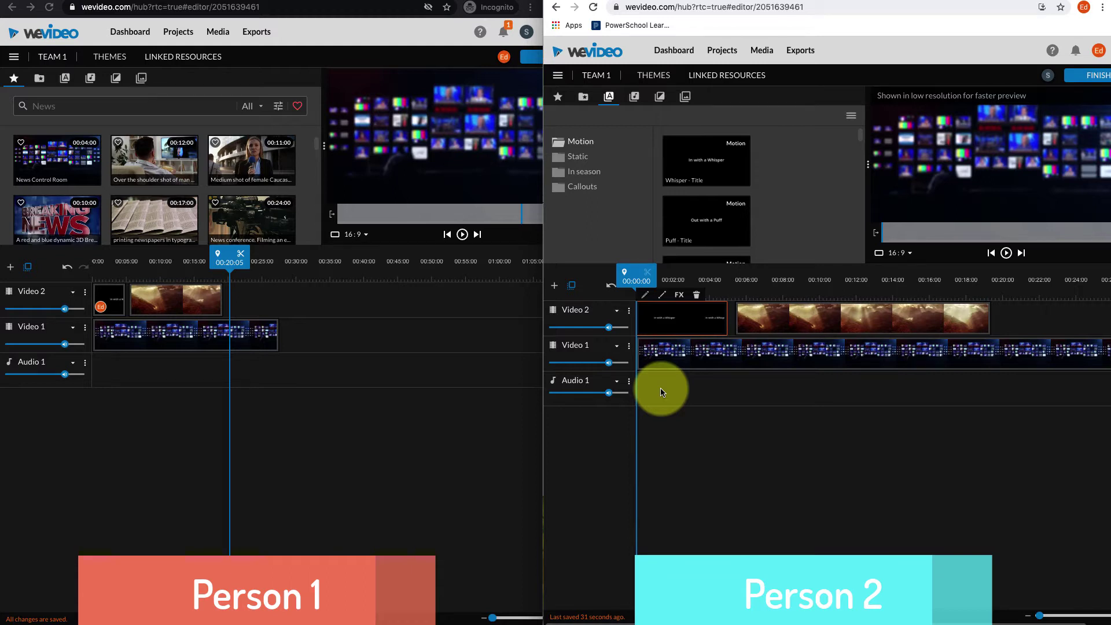
# - In the first account, reopen the Team 1 edit from the shared Sample Collaborative Project and check its name in the rename dialog
pyautogui.click(310, 330)
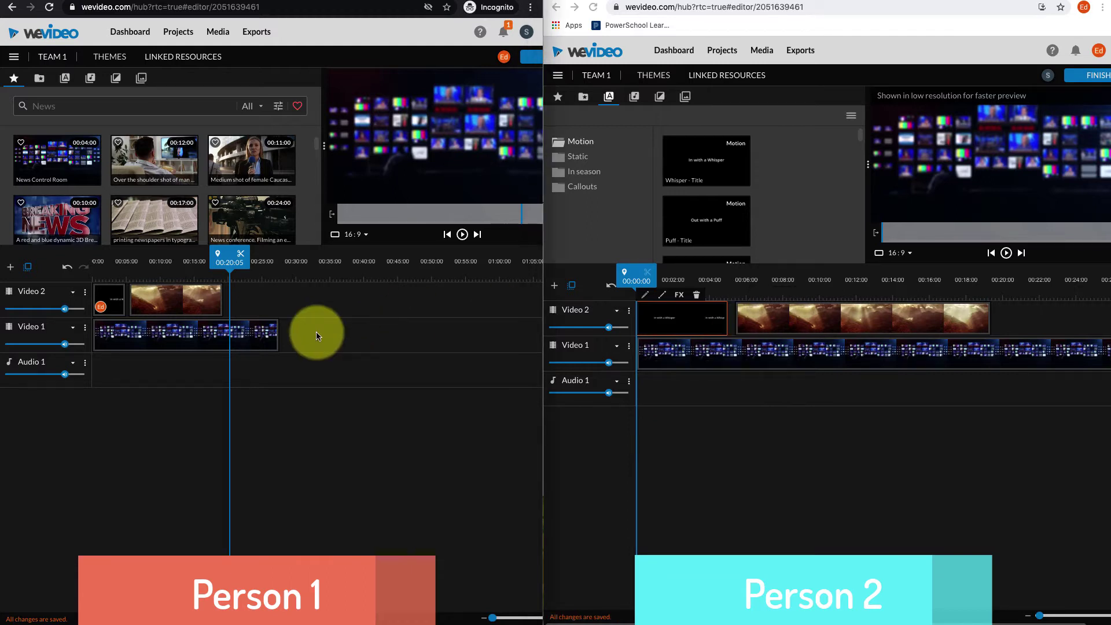
pyautogui.click(175, 33)
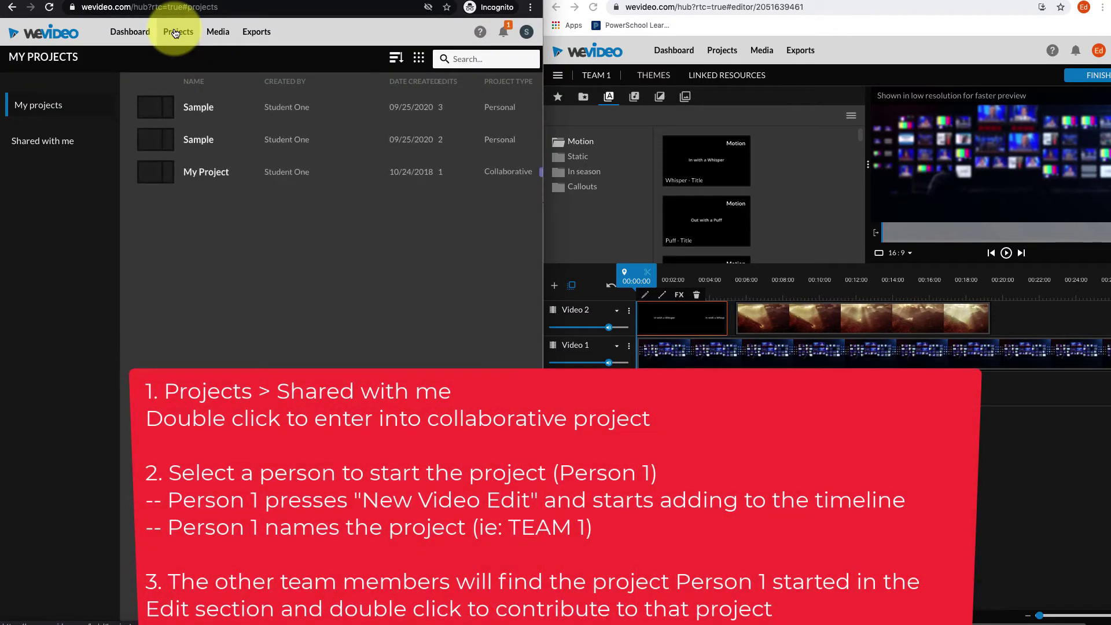
pyautogui.click(34, 144)
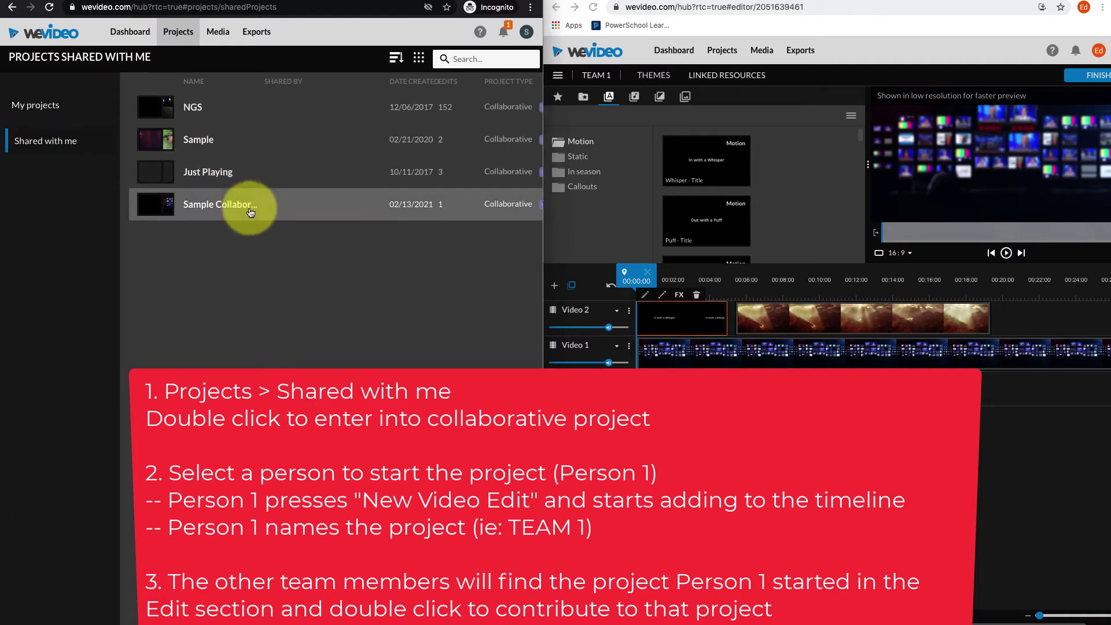
pyautogui.doubleClick(250, 212)
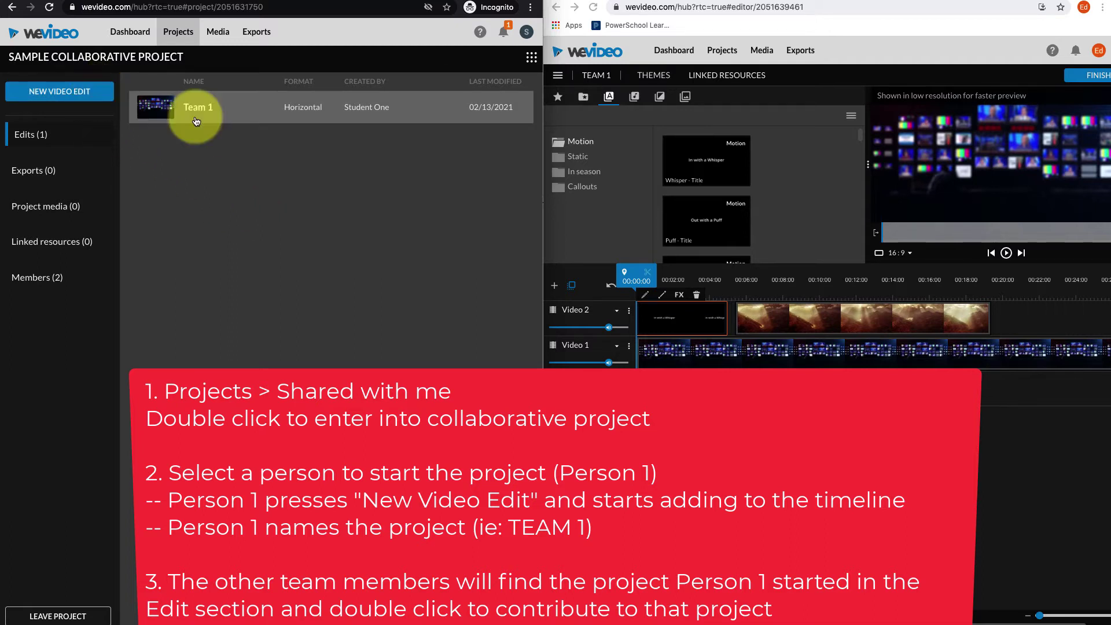
pyautogui.doubleClick(196, 121)
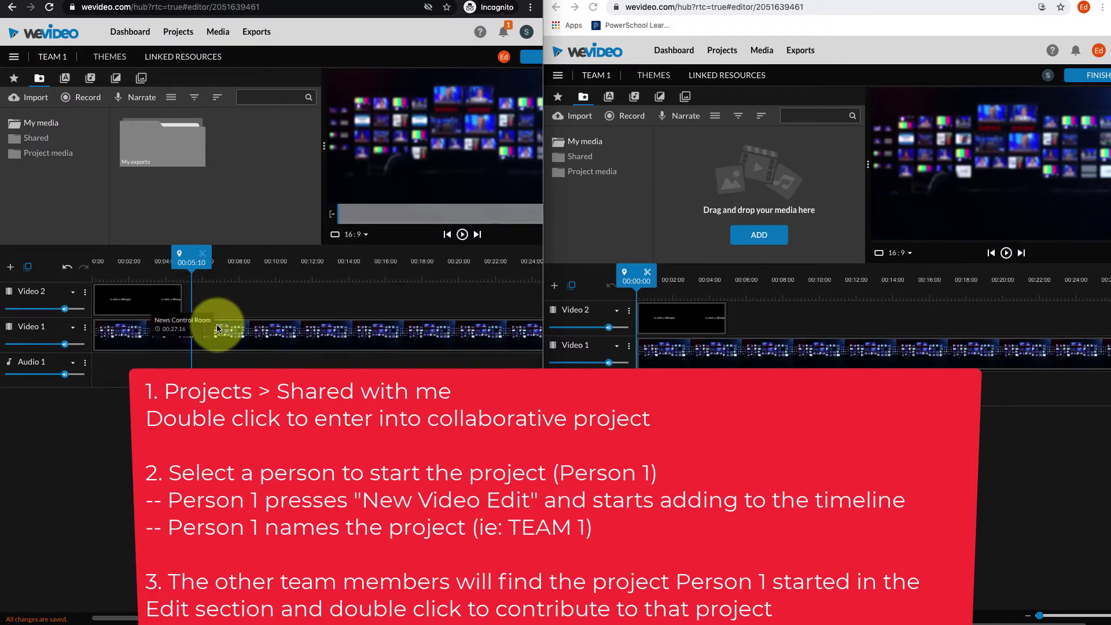
pyautogui.click(53, 56)
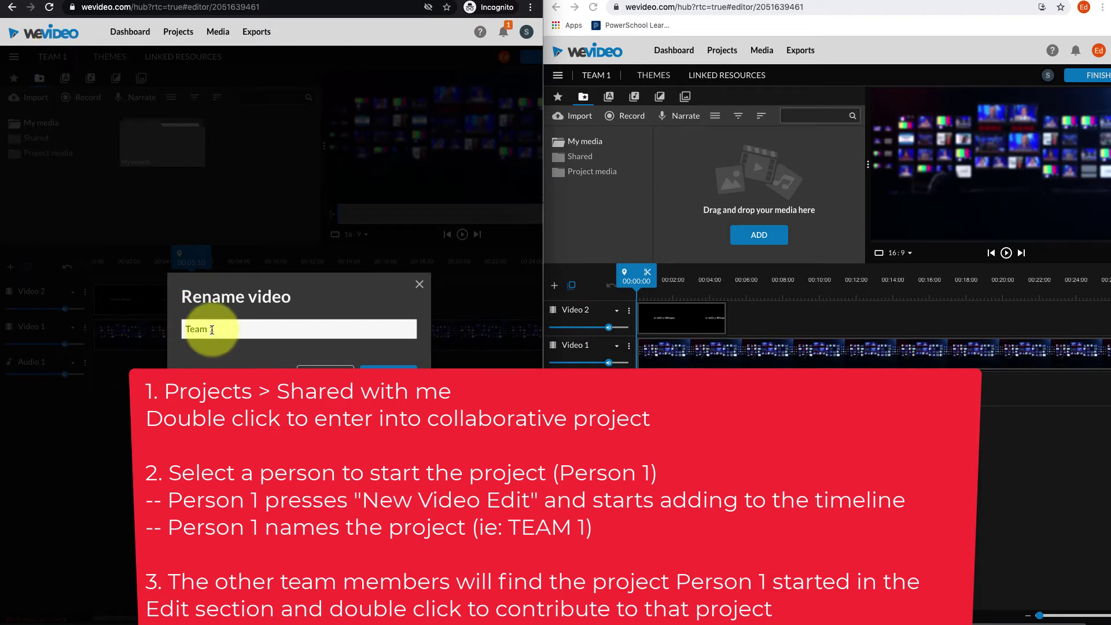
pyautogui.click(388, 362)
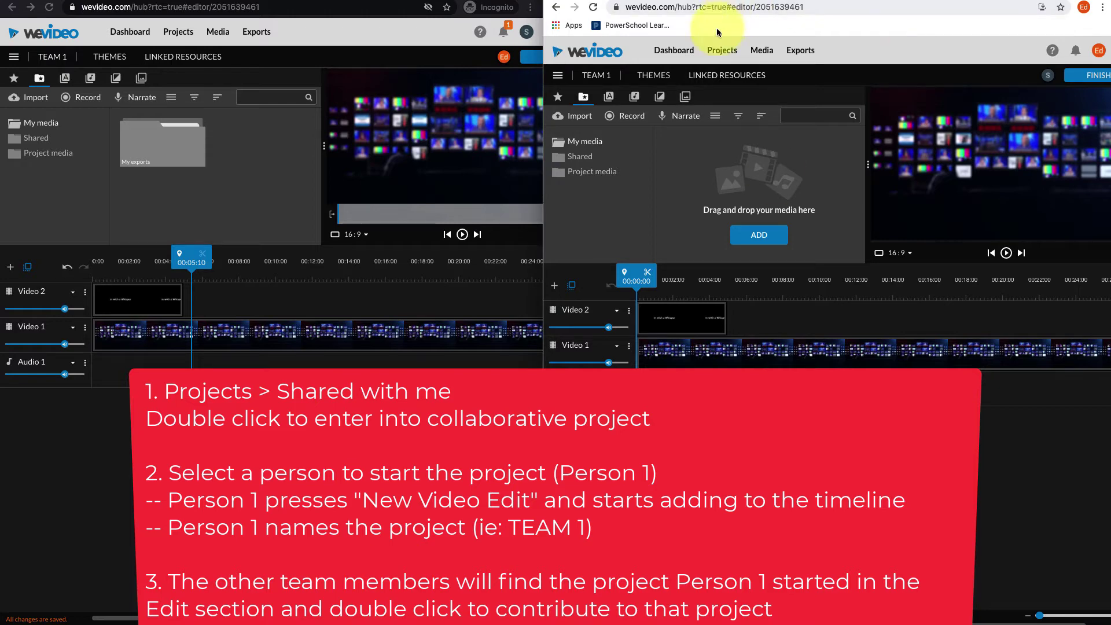
# - In the second account, reopen the Team 1 edit from the shared Sample Collaborative Project
pyautogui.click(719, 51)
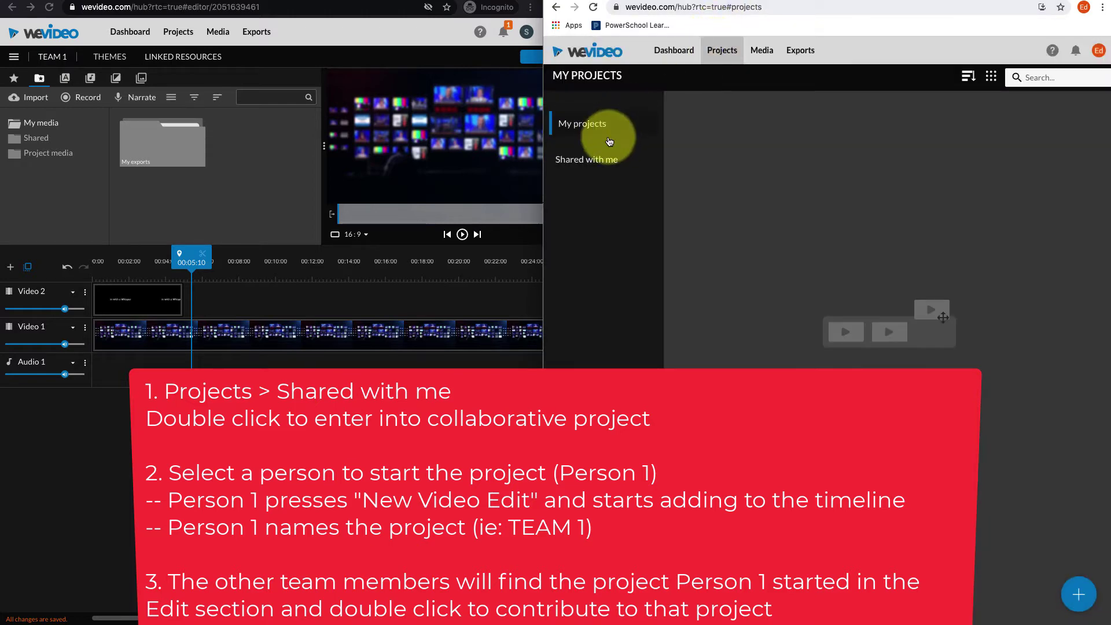
pyautogui.click(600, 156)
pyautogui.doubleClick(798, 161)
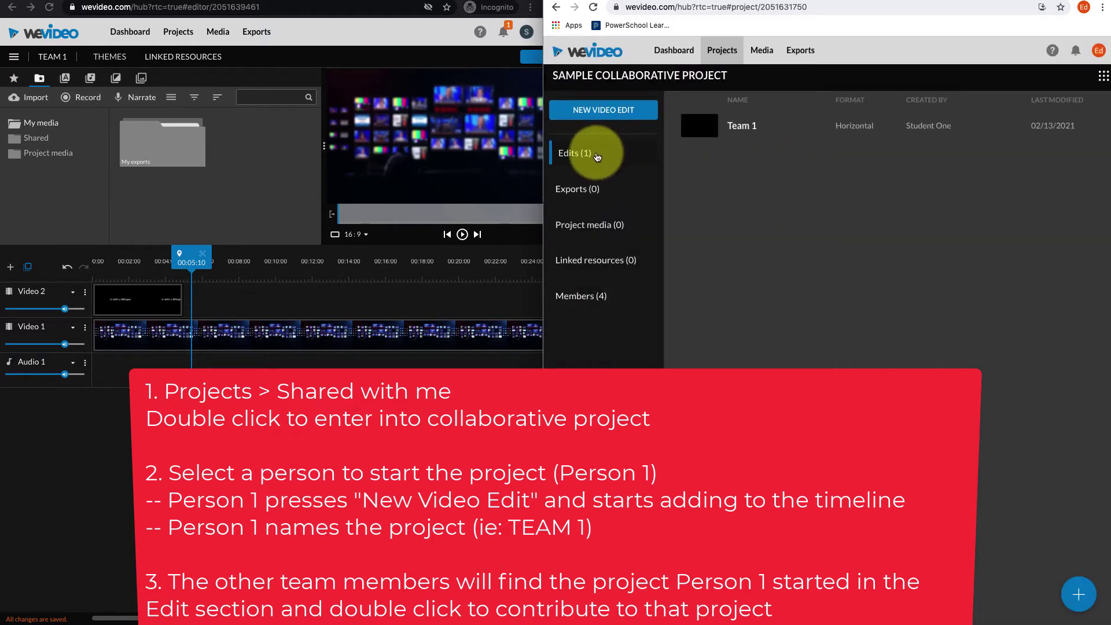
pyautogui.doubleClick(800, 135)
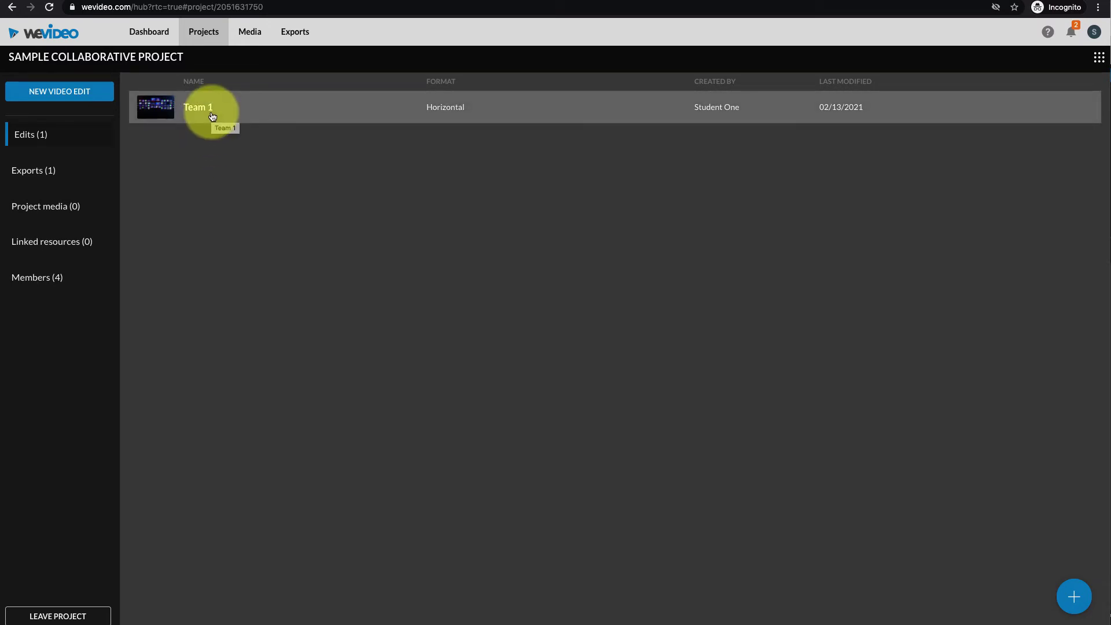
# - In the first account, start a new video edit in the Sample Collaborative Project and name it Another TEAM 1 Clip
pyautogui.click(62, 96)
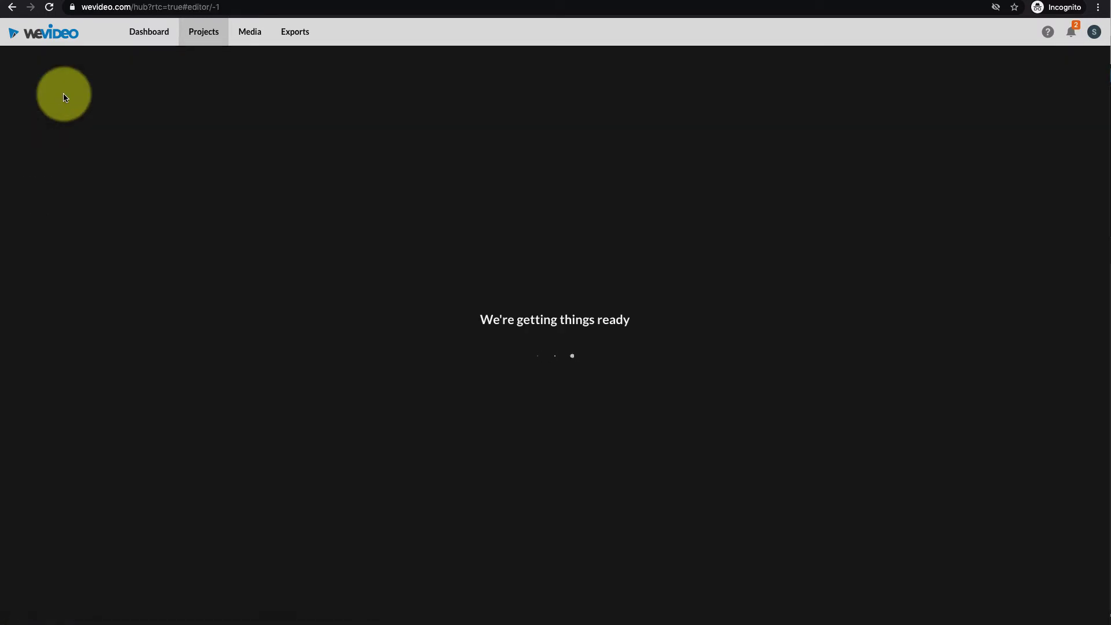
pyautogui.write('Another TEAM 1 P')
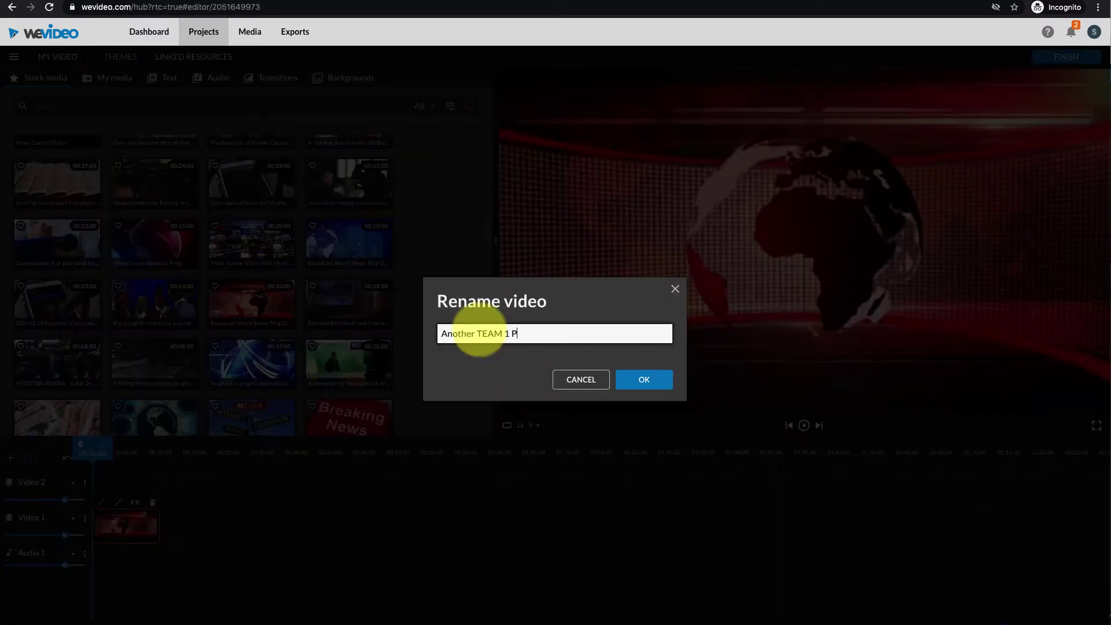
pyautogui.press('BackSpace')
pyautogui.write('Clip')
pyautogui.press('Return')
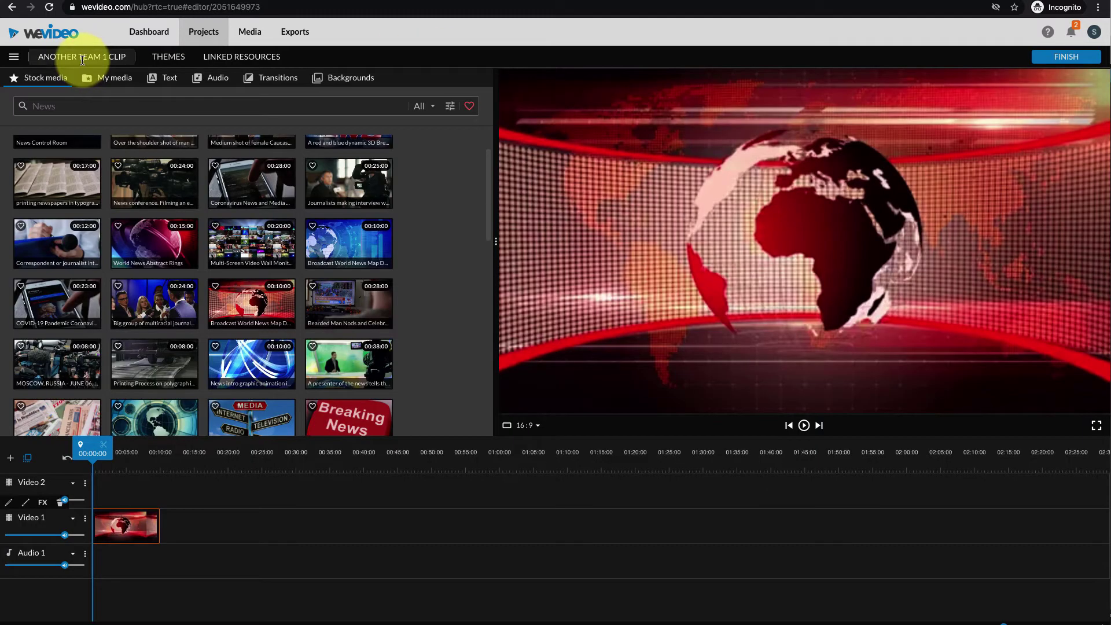
# - Return to the Sample Collaborative Project and start combining its Team 1 and Another TEAM 1 Clip edits
pyautogui.click(209, 38)
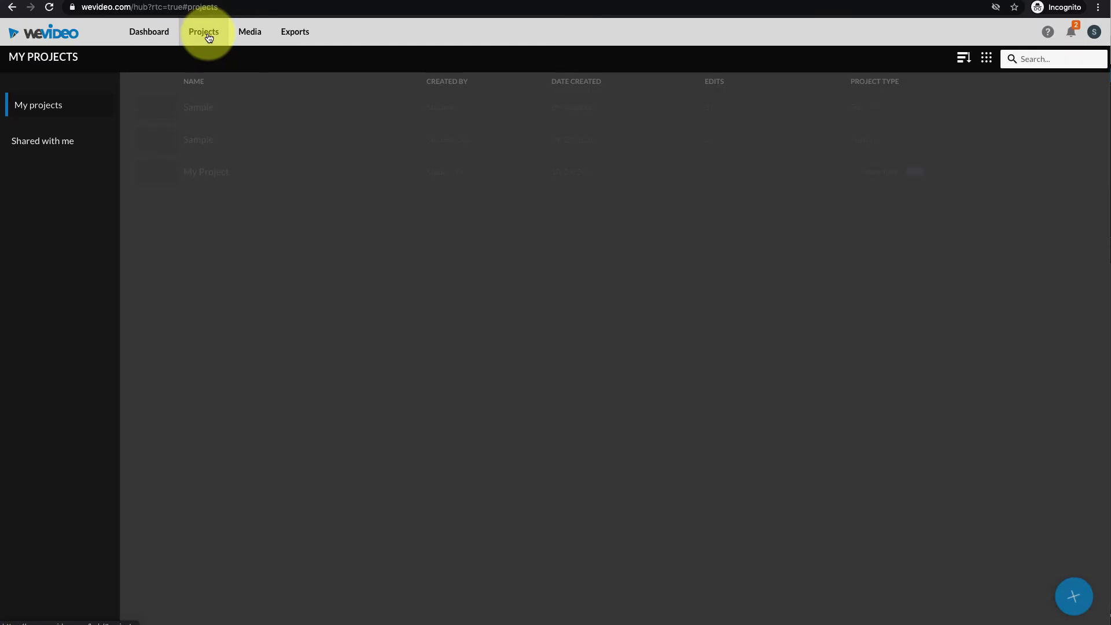
pyautogui.click(243, 107)
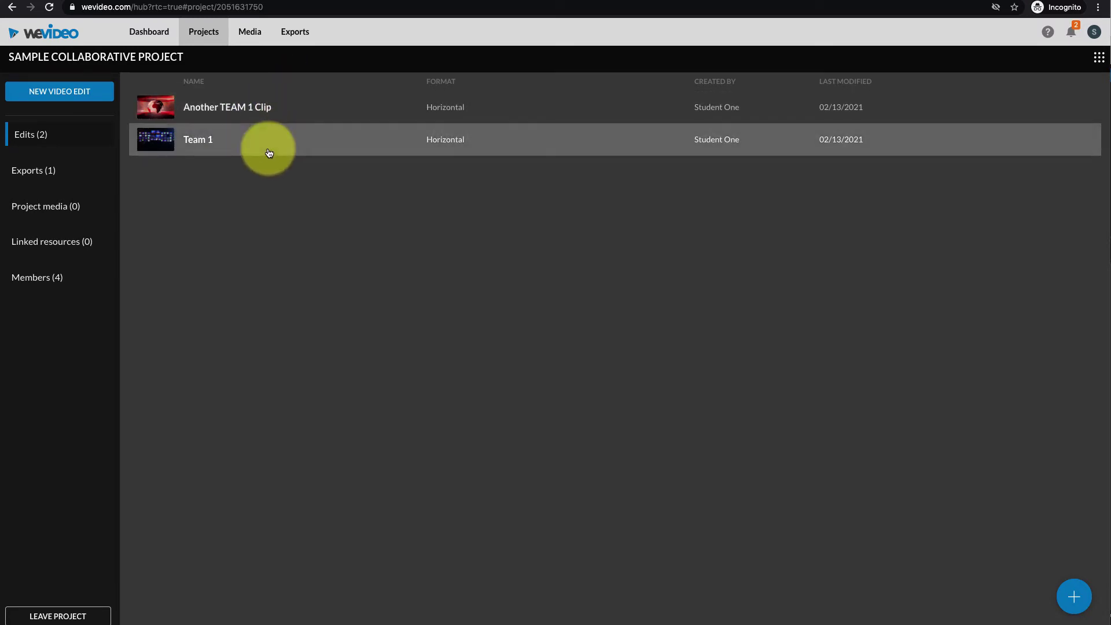
pyautogui.click(269, 153)
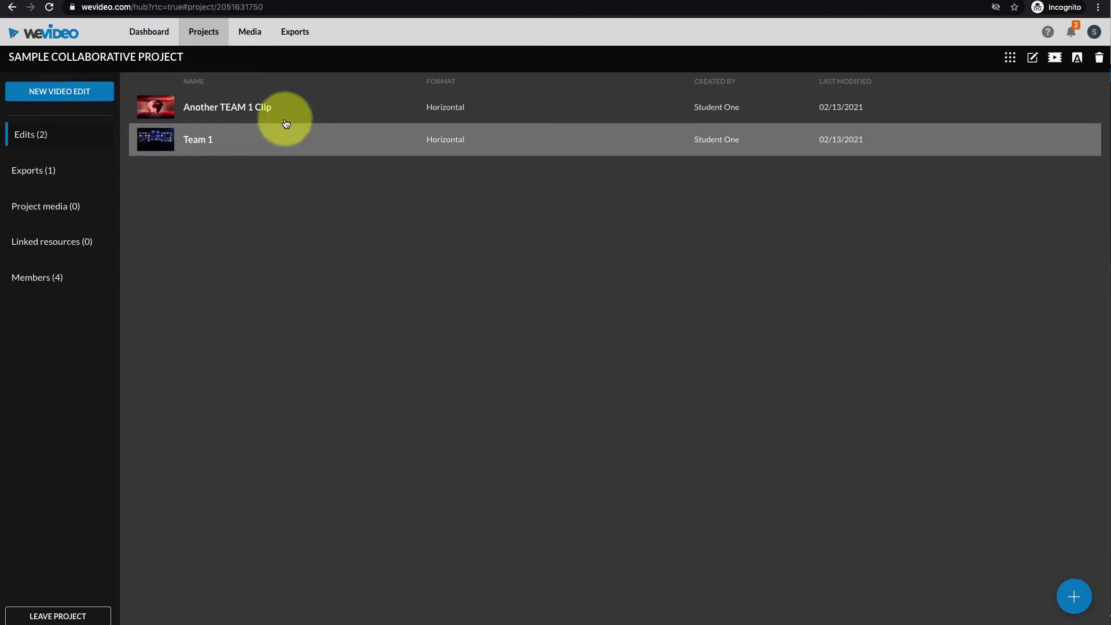
pyautogui.keyDown('shift'); pyautogui.click(306, 111); pyautogui.keyUp('shift')
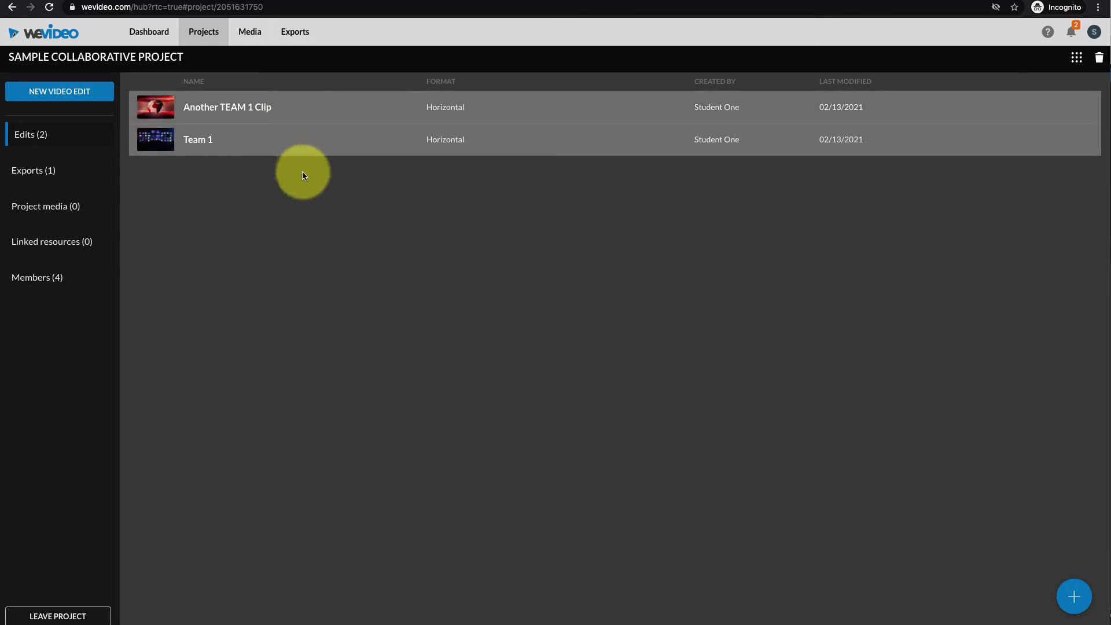
pyautogui.rightClick(331, 128)
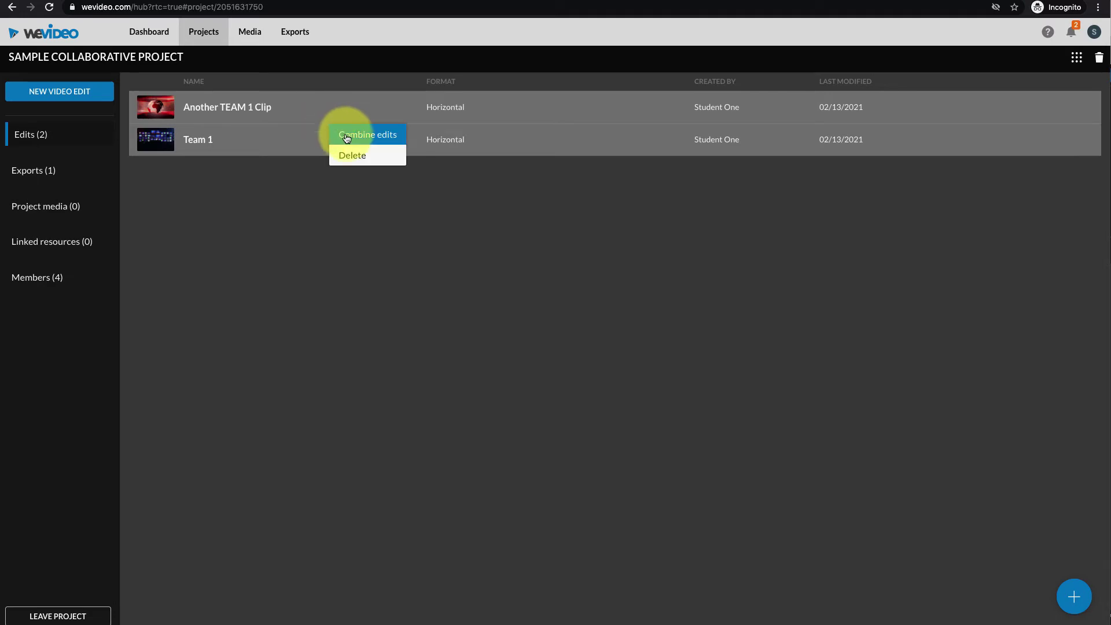
pyautogui.click(347, 137)
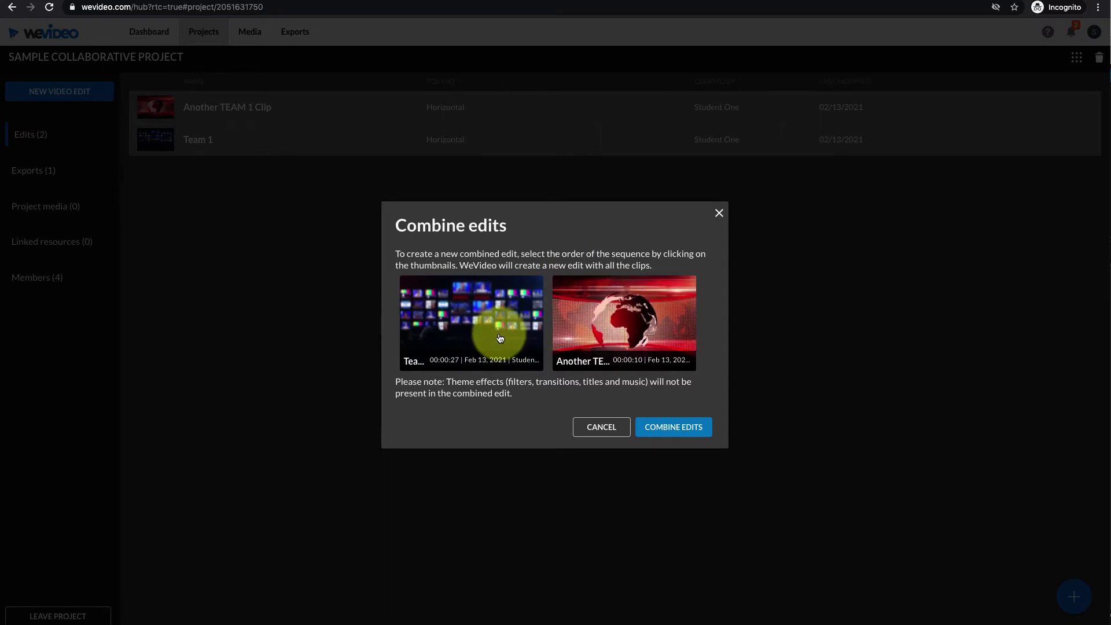
pyautogui.click(629, 329)
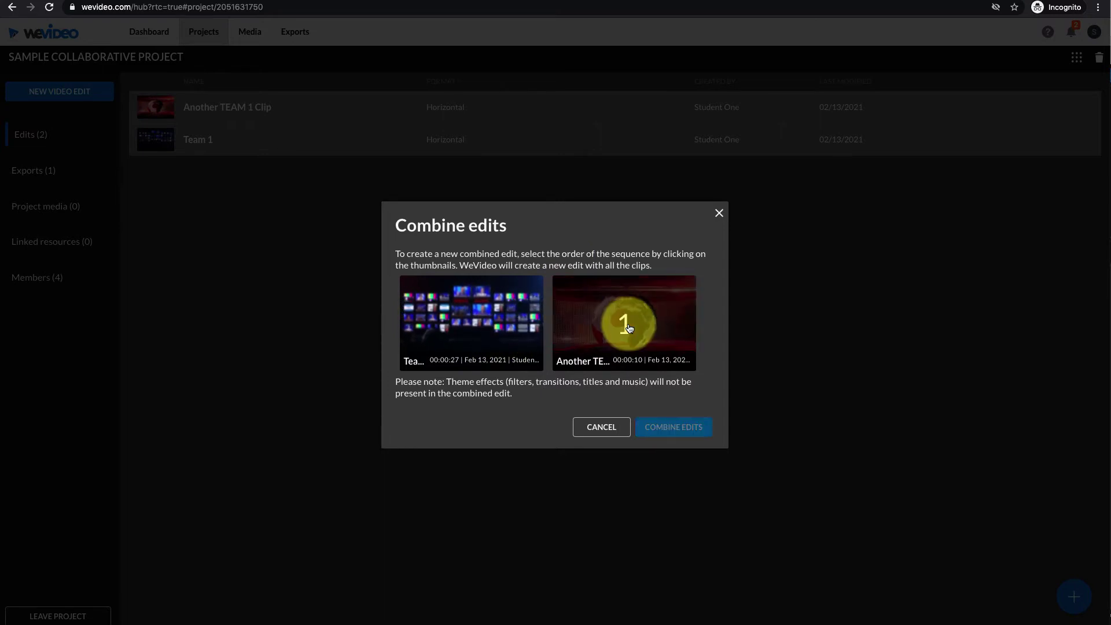
pyautogui.click(502, 331)
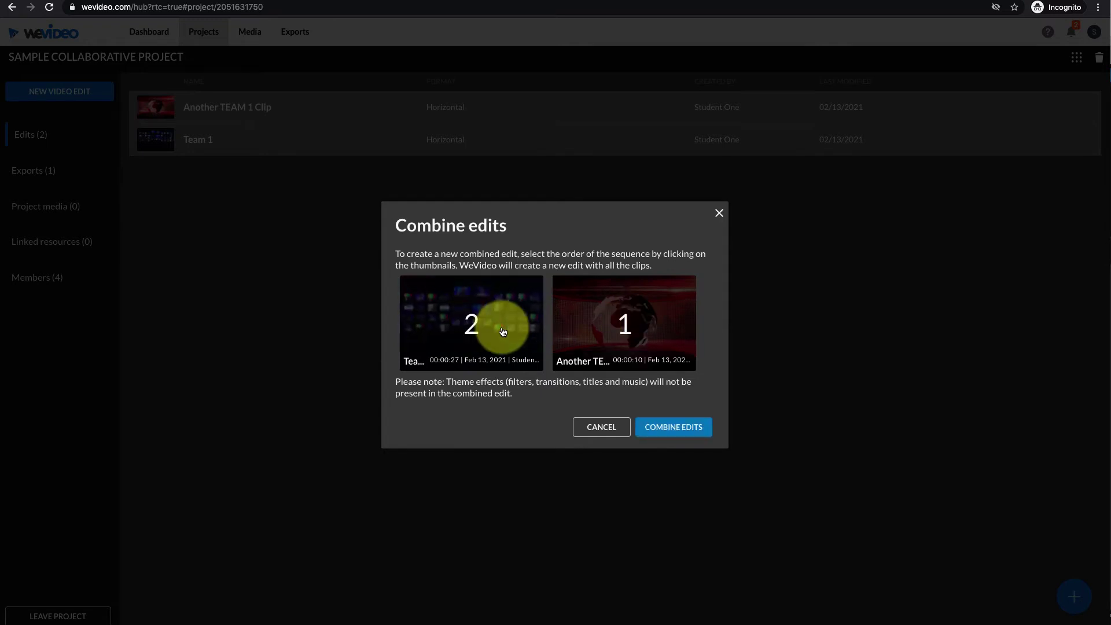
pyautogui.click(502, 332)
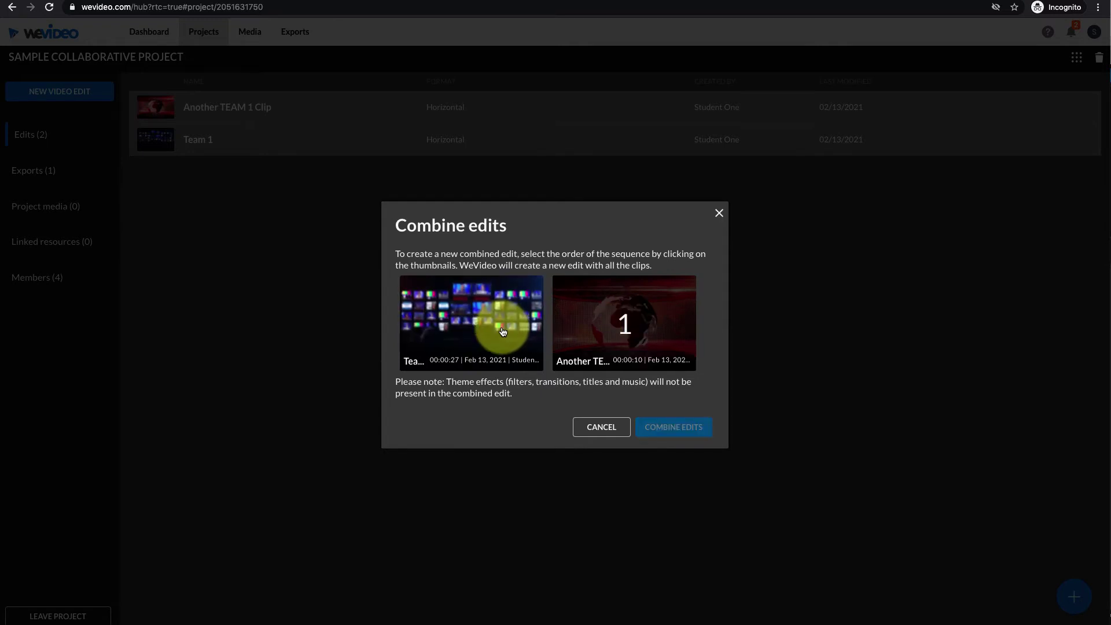
# - Set Team 1 first and Another TEAM 1 Clip second in the sequence and create the combined edit
pyautogui.click(461, 330)
pyautogui.click(610, 327)
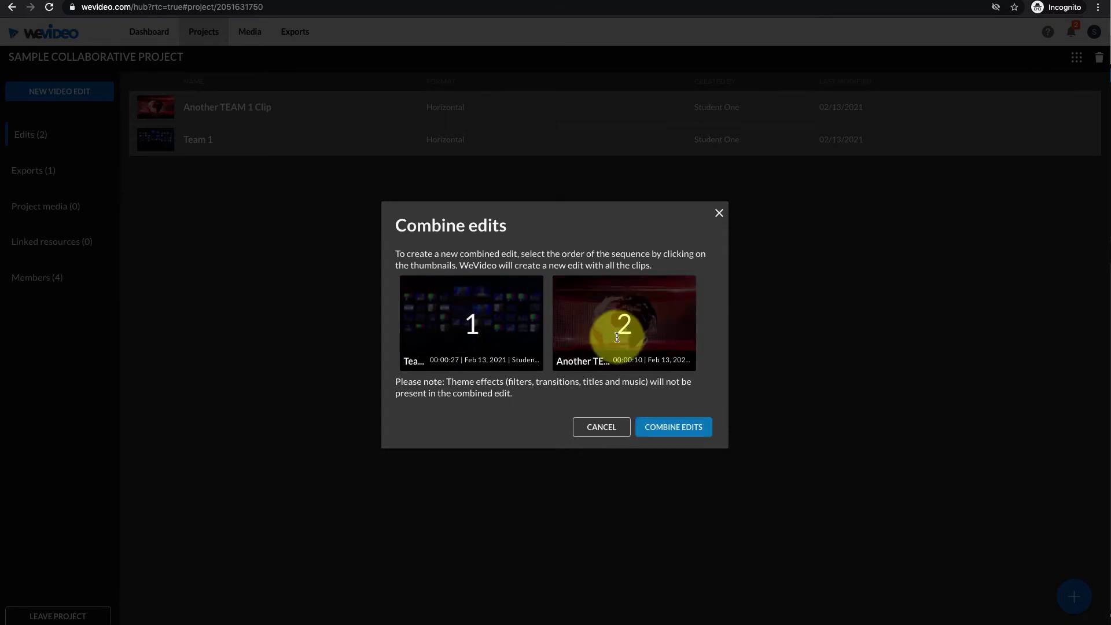
pyautogui.click(660, 427)
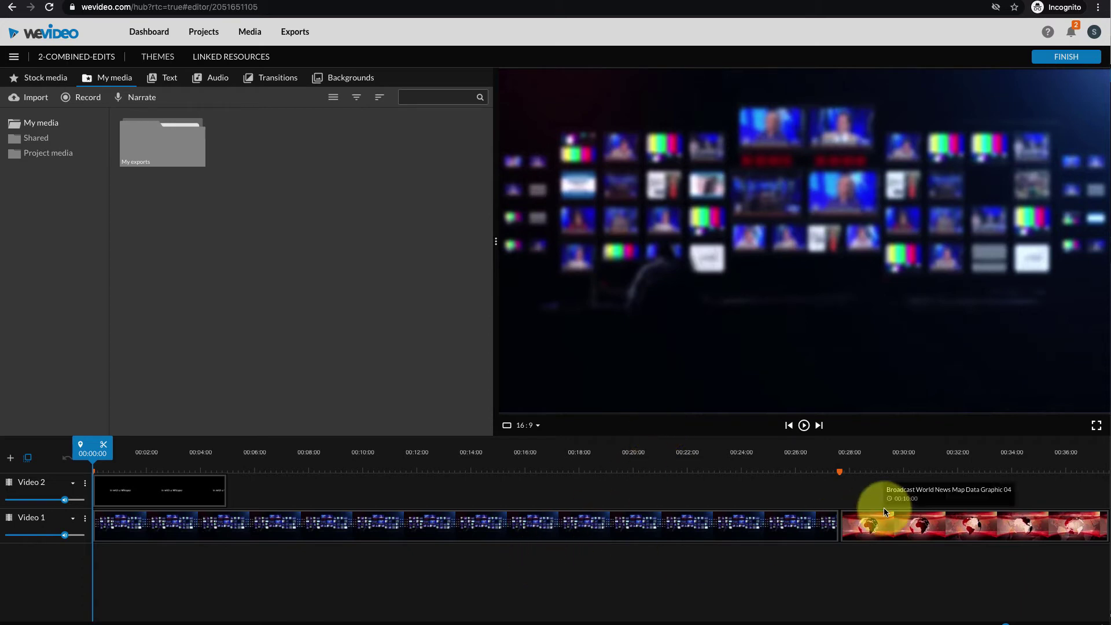
# - Return to the Sample Collaborative Project's edits and rename 2-combined-edits as Final Team 1 Project
pyautogui.click(211, 34)
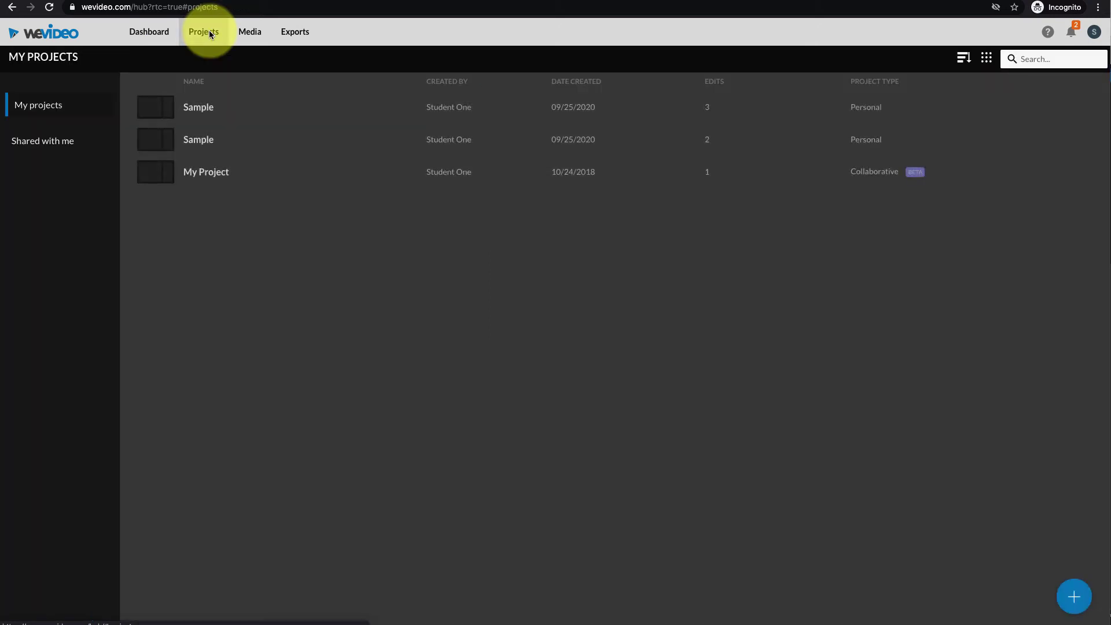
pyautogui.click(150, 174)
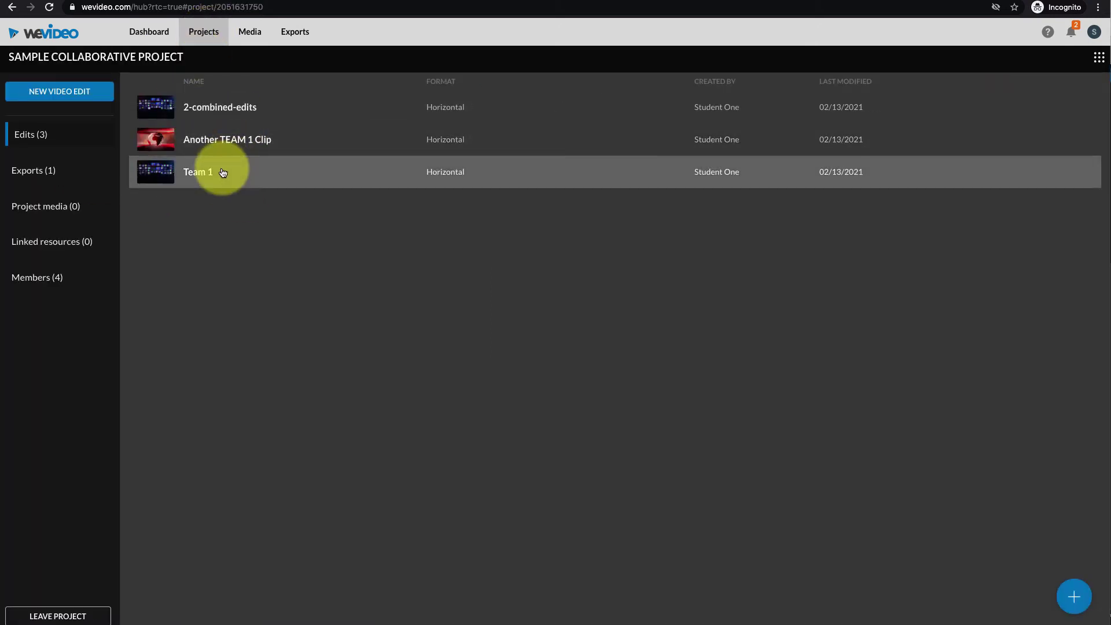
pyautogui.click(223, 172)
pyautogui.click(271, 144)
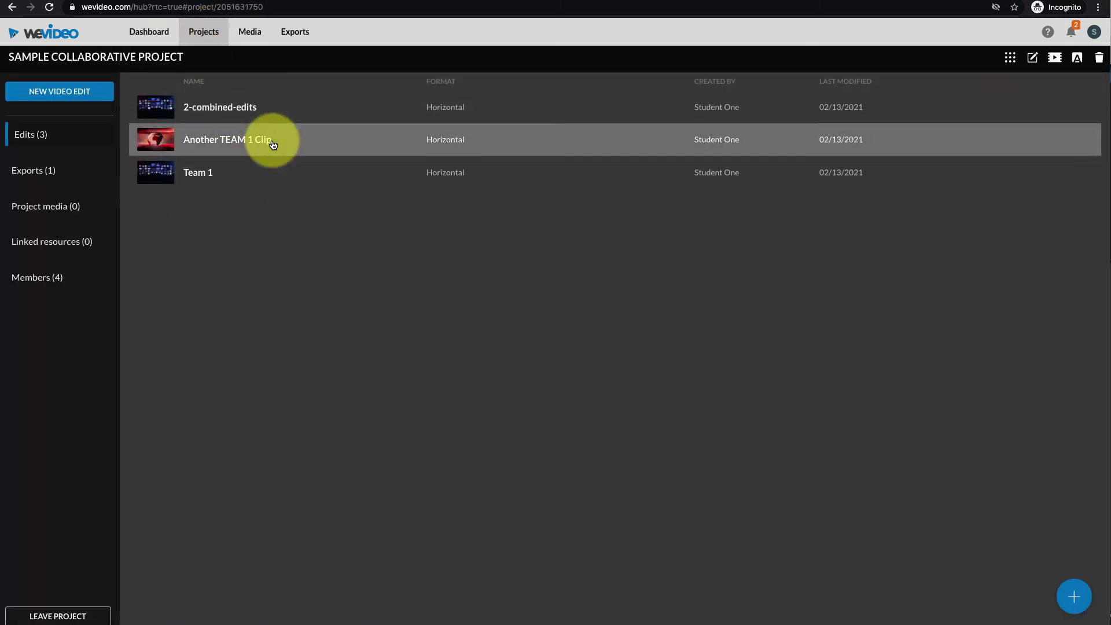
pyautogui.click(268, 112)
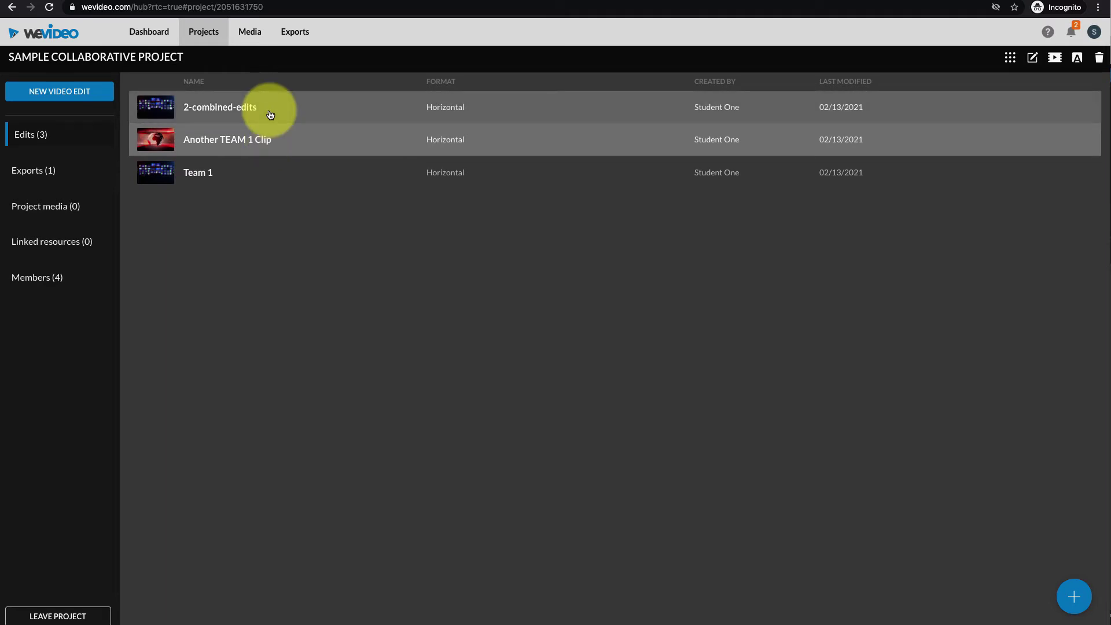
pyautogui.rightClick(217, 114)
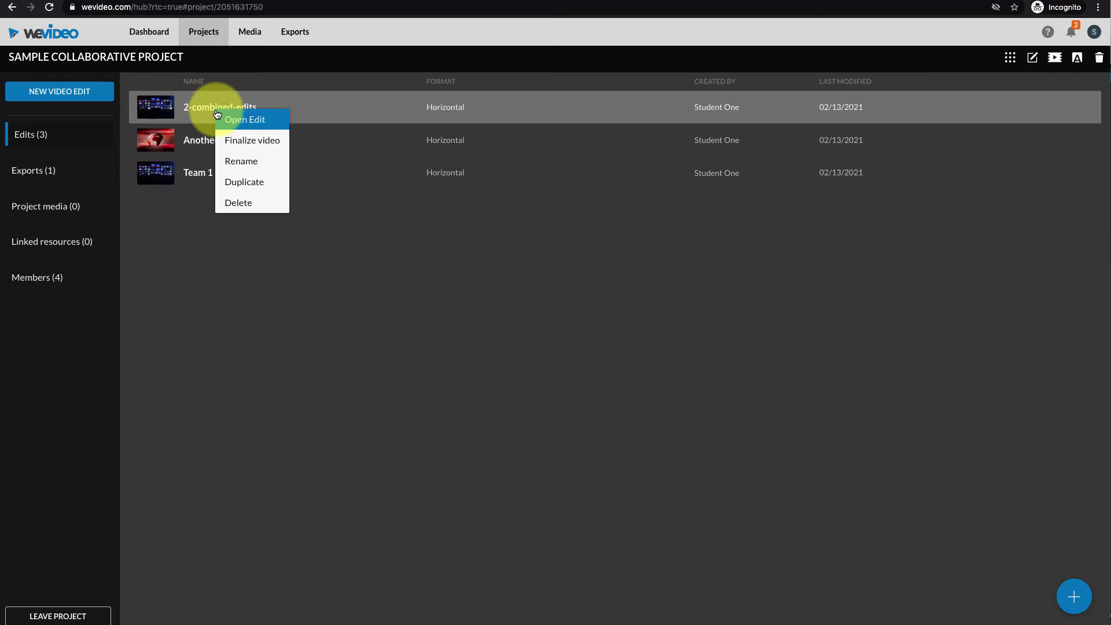
pyautogui.click(244, 163)
pyautogui.write('Final Team 1 Project')
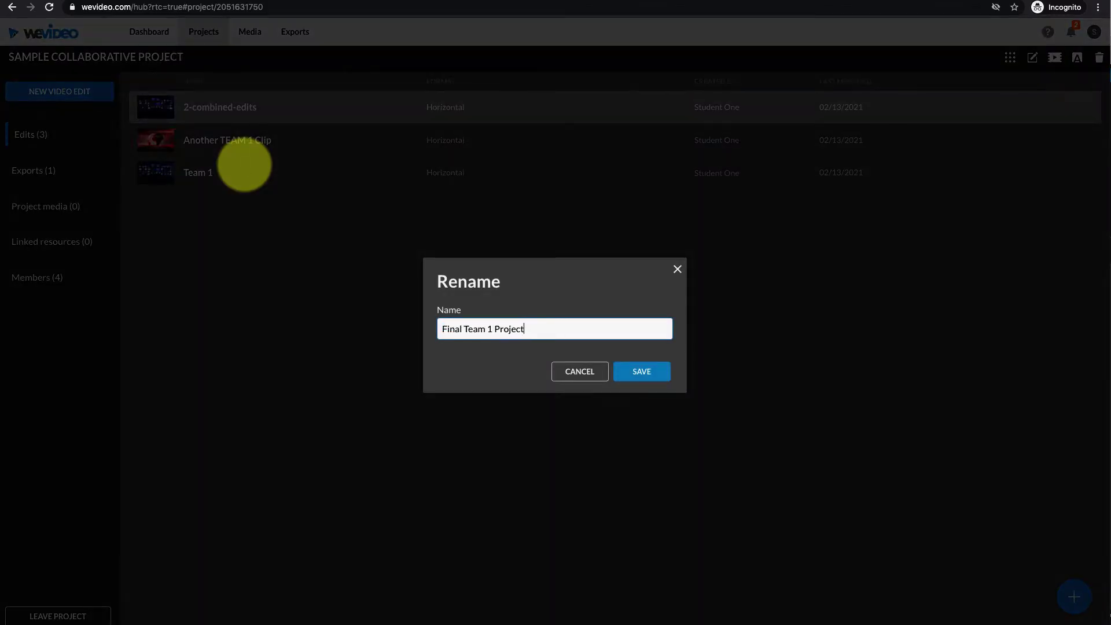
pyautogui.press('Return')
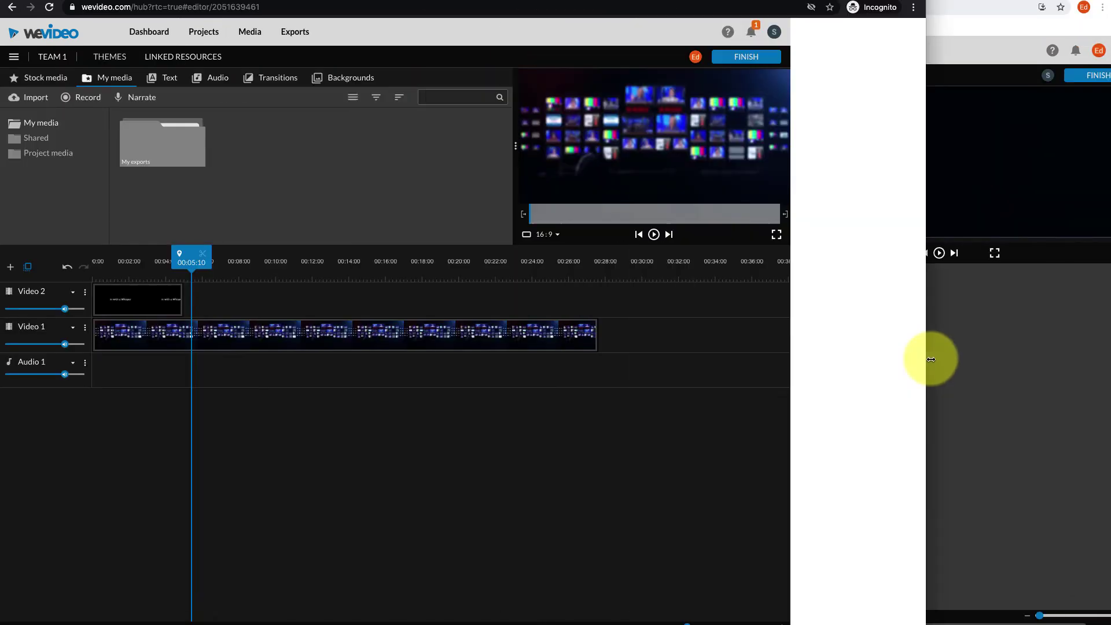
# - Widen the first account's browser window and export the Team 1 edit as a video in HD 1280x720
pyautogui.moveTo(929, 359); pyautogui.dragTo(1110, 371)
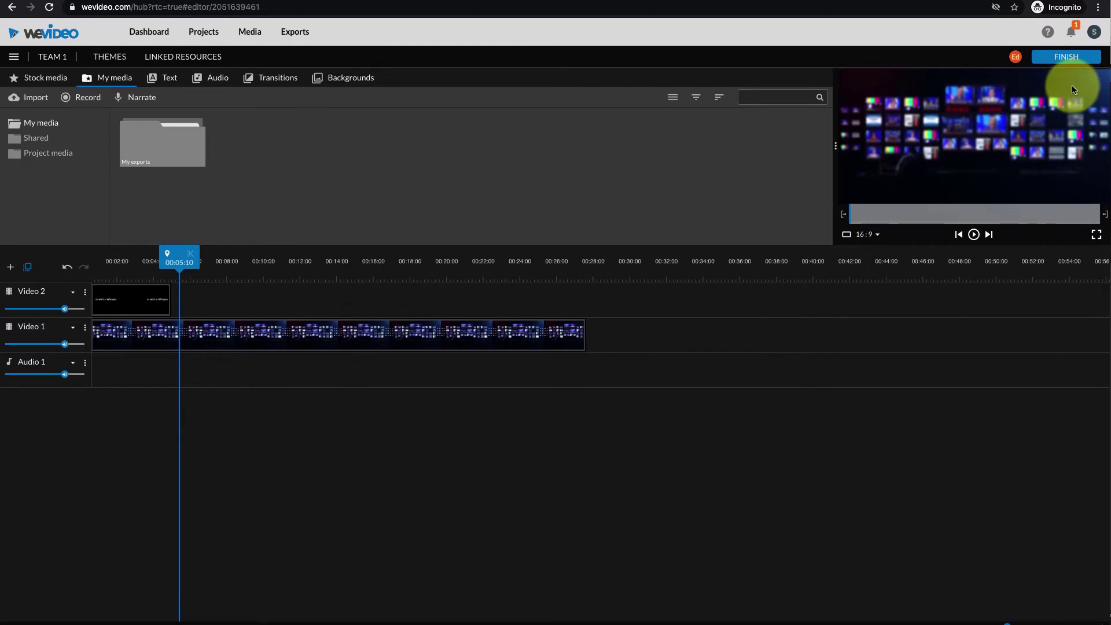
pyautogui.click(1072, 61)
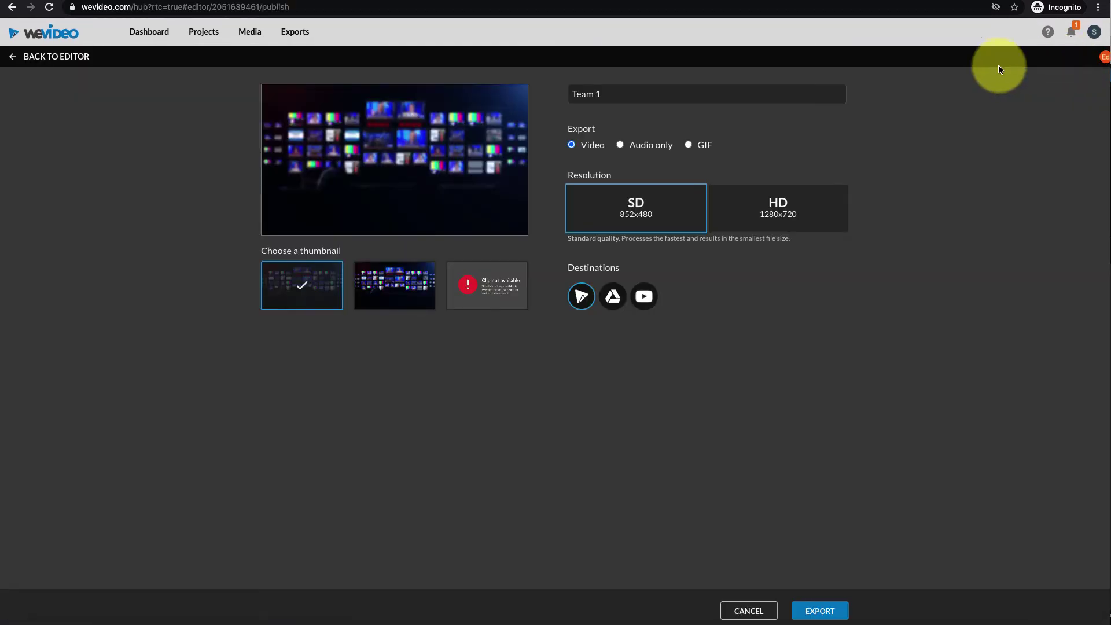
pyautogui.click(752, 217)
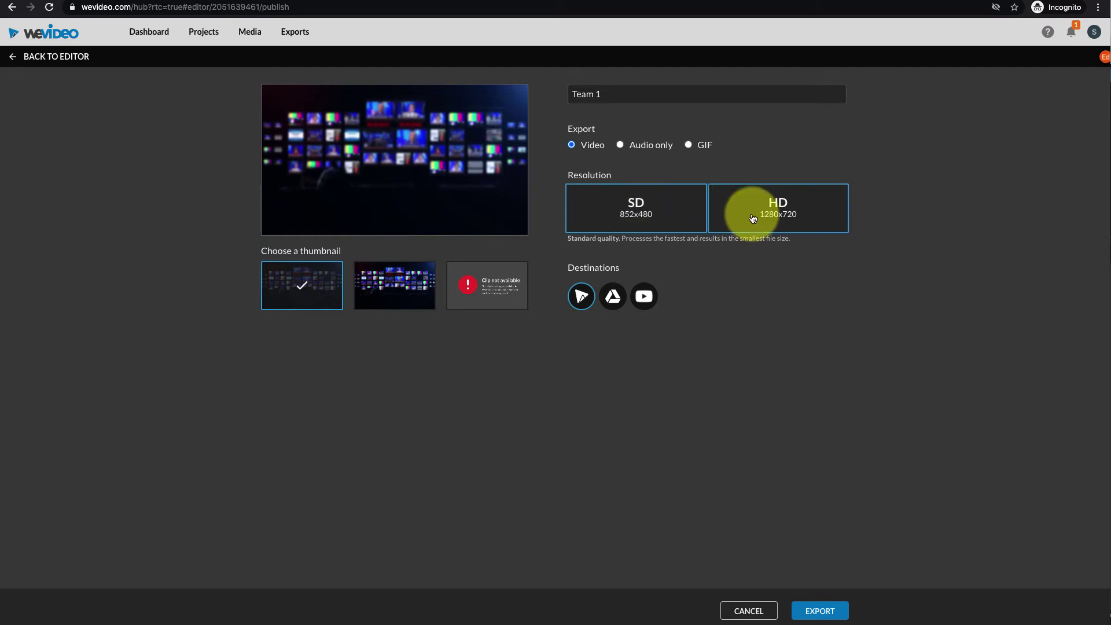
pyautogui.click(813, 617)
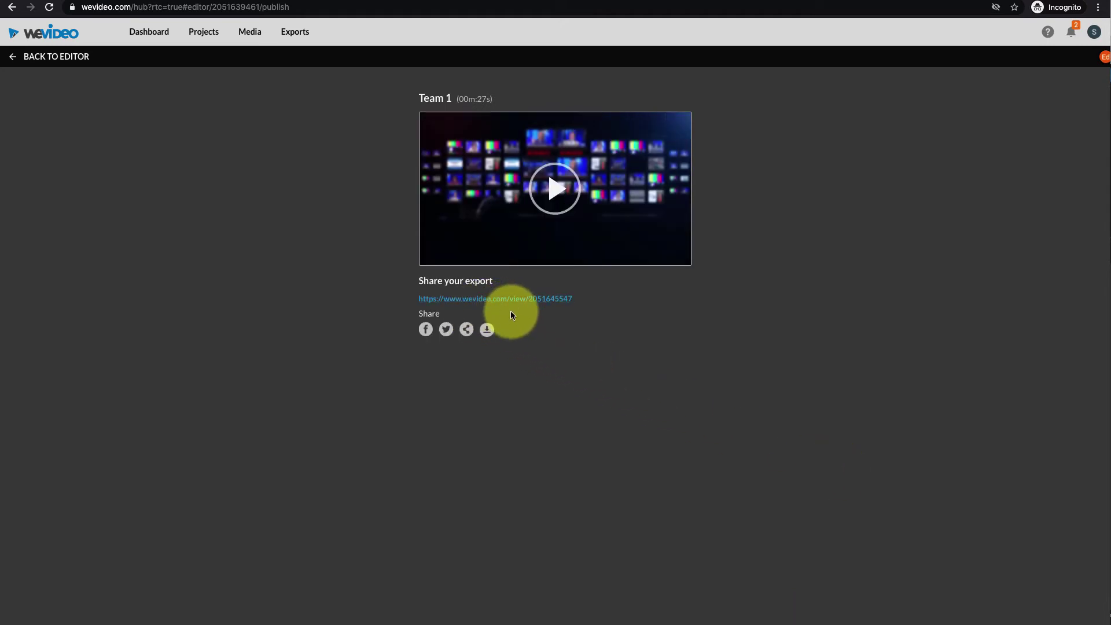
# - Reopen the shared Sample Collaborative Project and view its exports
pyautogui.click(206, 34)
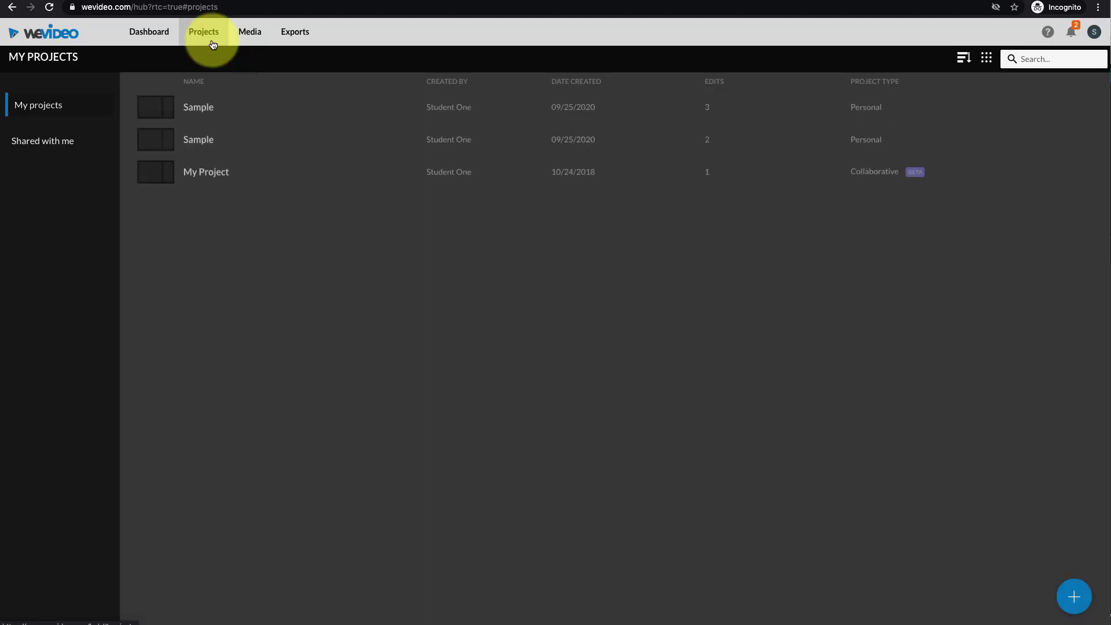
pyautogui.click(55, 134)
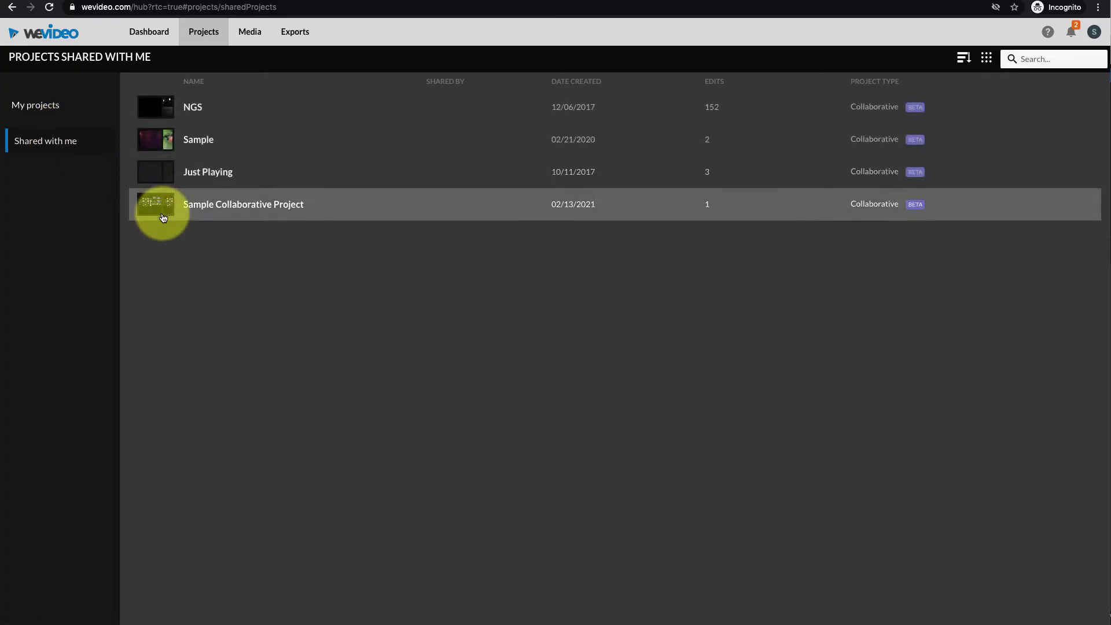
pyautogui.click(161, 213)
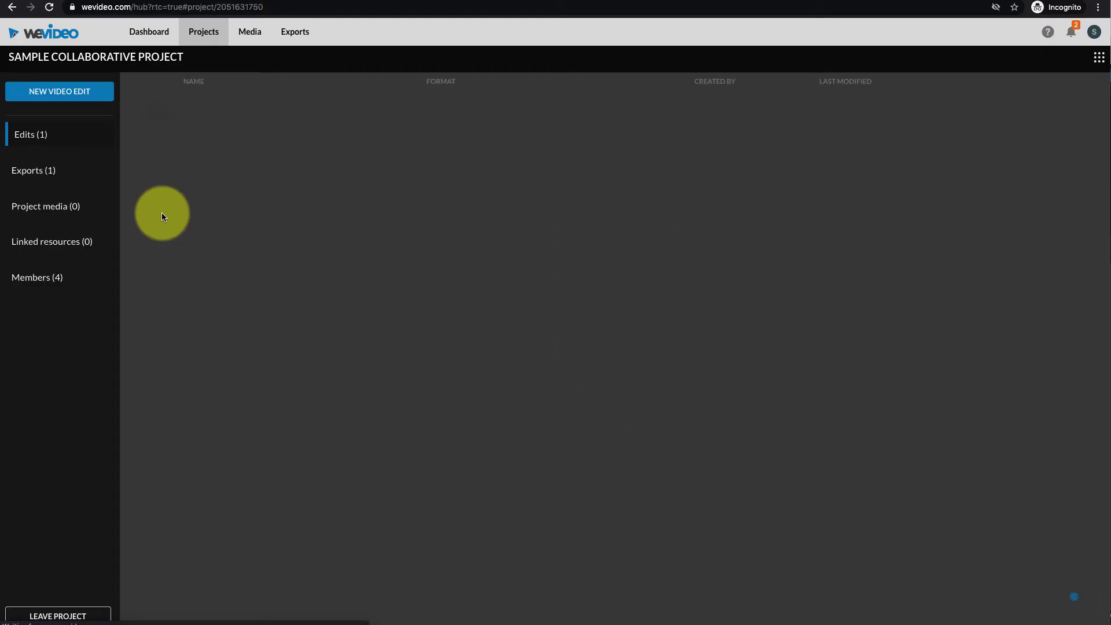
pyautogui.click(55, 172)
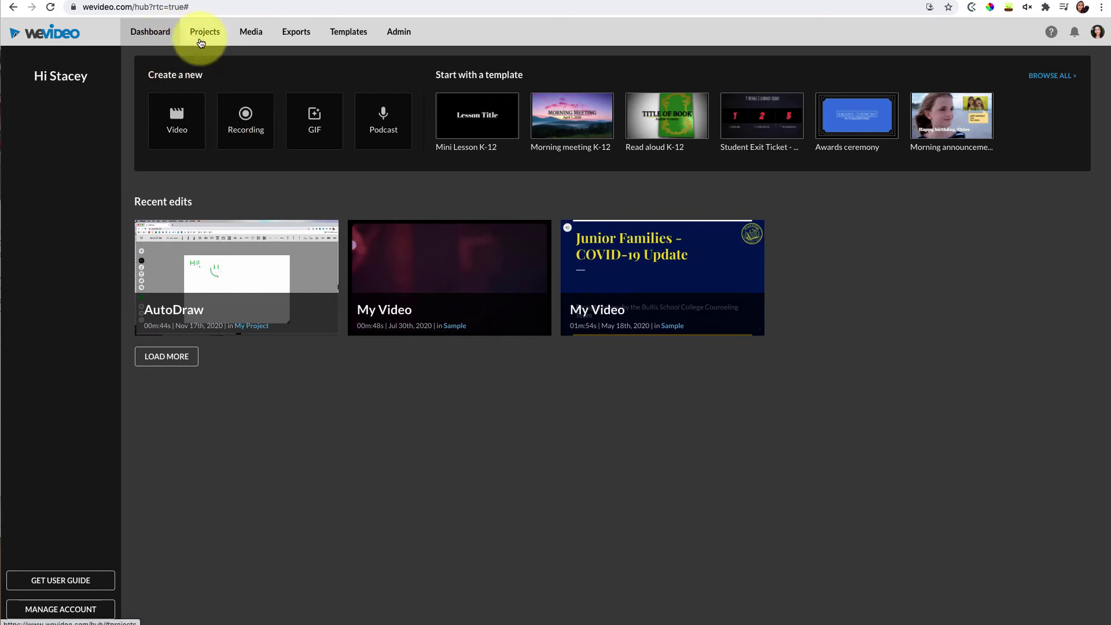
# - Start a new project in My Projects with the Collaborative type and title it Sample Collaborative Project
pyautogui.click(206, 43)
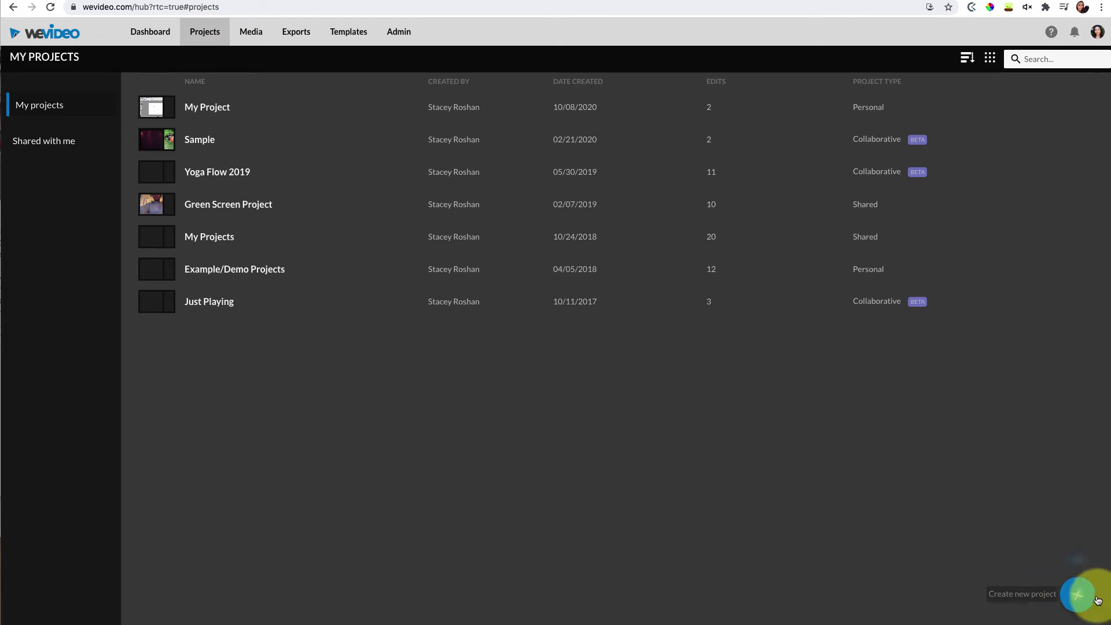
pyautogui.click(1074, 596)
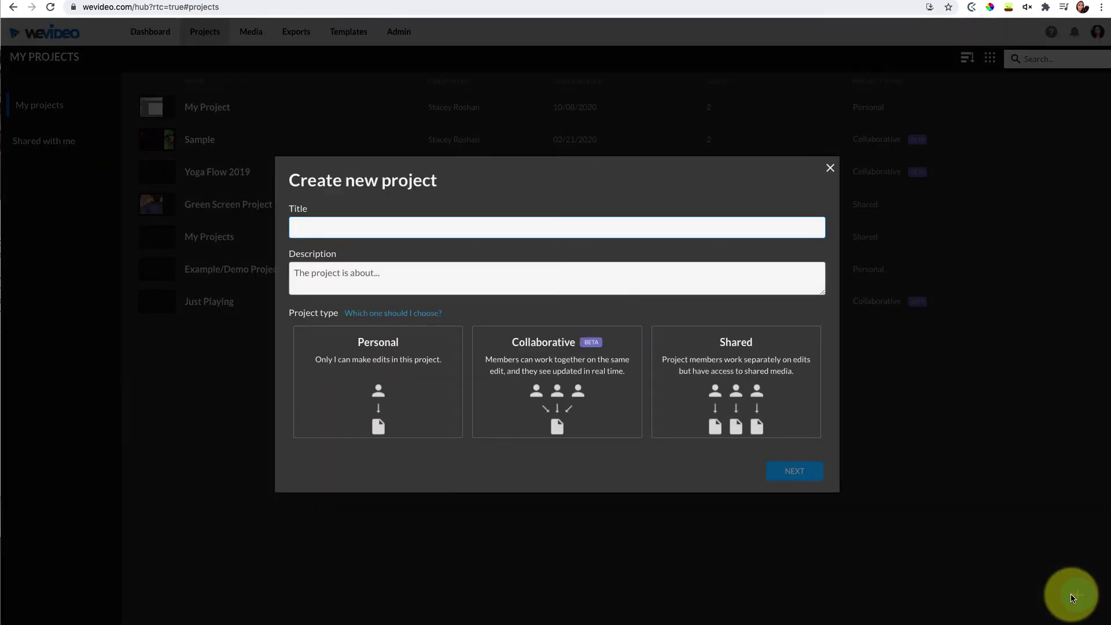
pyautogui.click(595, 421)
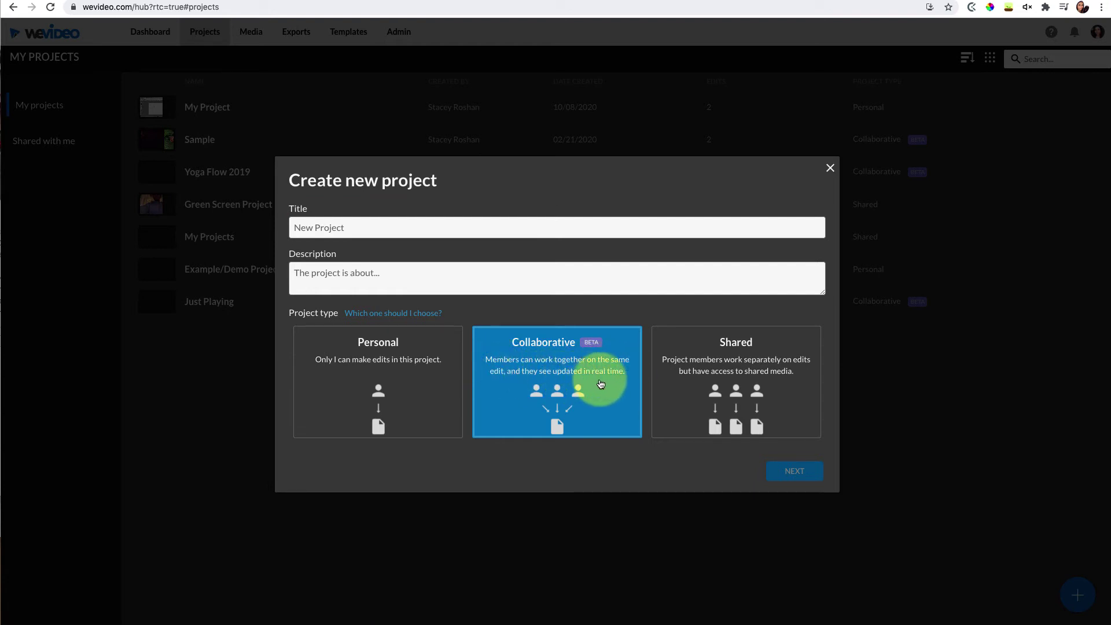
pyautogui.click(477, 228)
pyautogui.write('S')
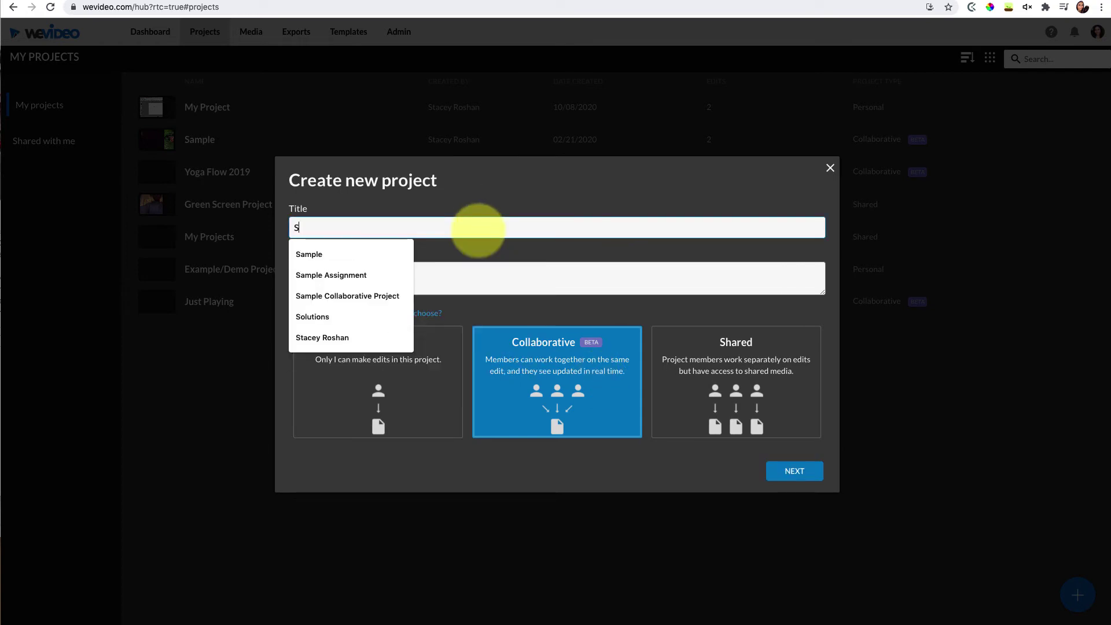
pyautogui.write('ample C')
pyautogui.press('Down')
pyautogui.press('Return')
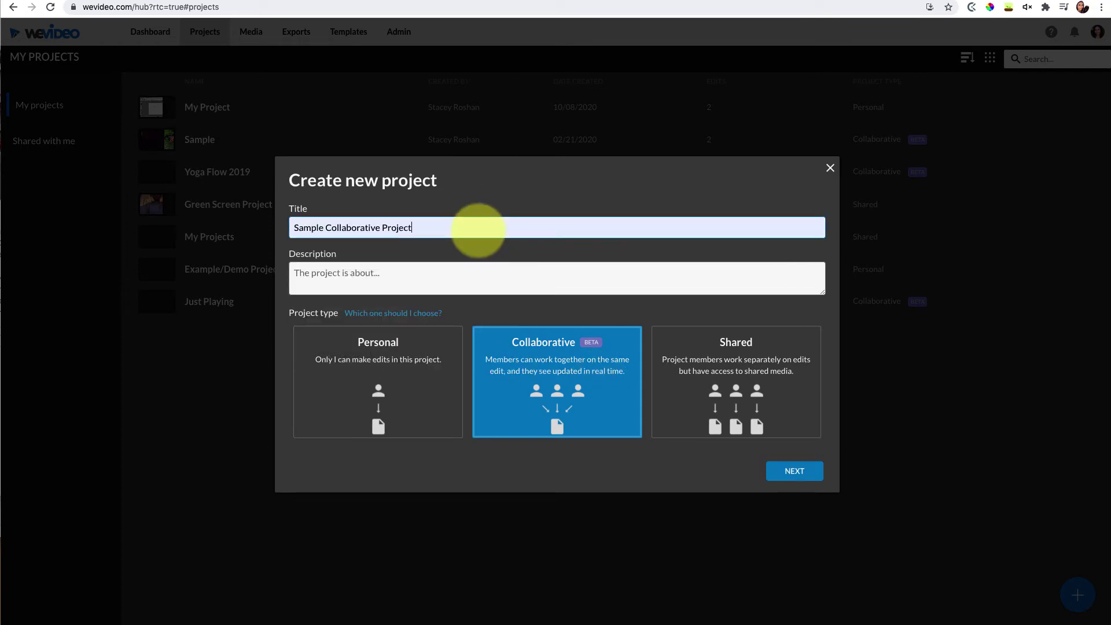
# - Set the new project's members to be invited with a link and create it without adding any media
pyautogui.click(786, 473)
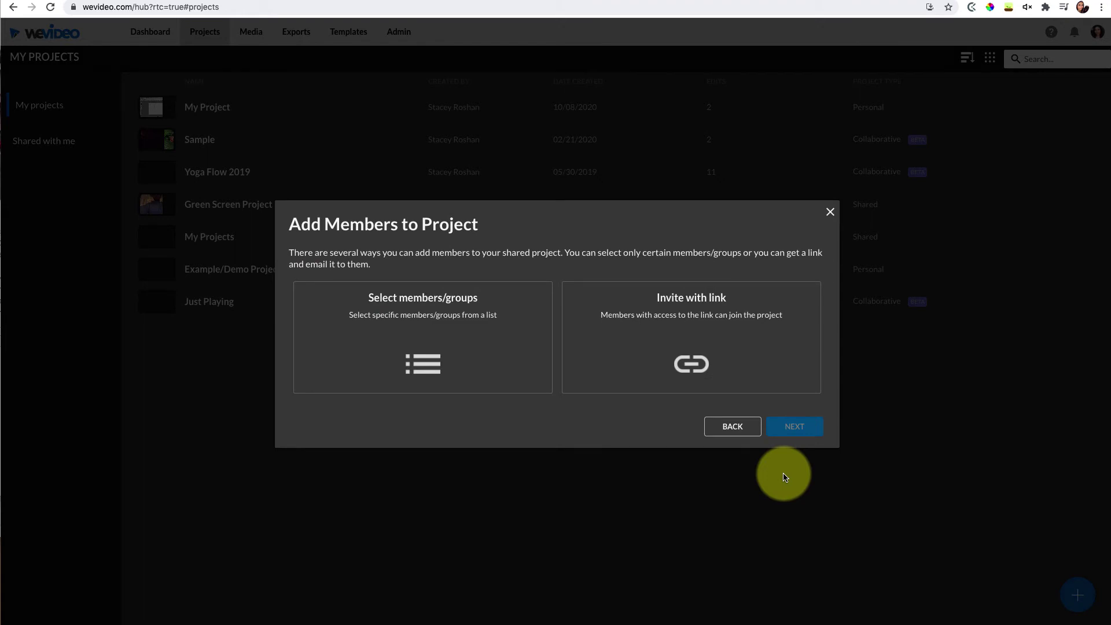
pyautogui.click(736, 364)
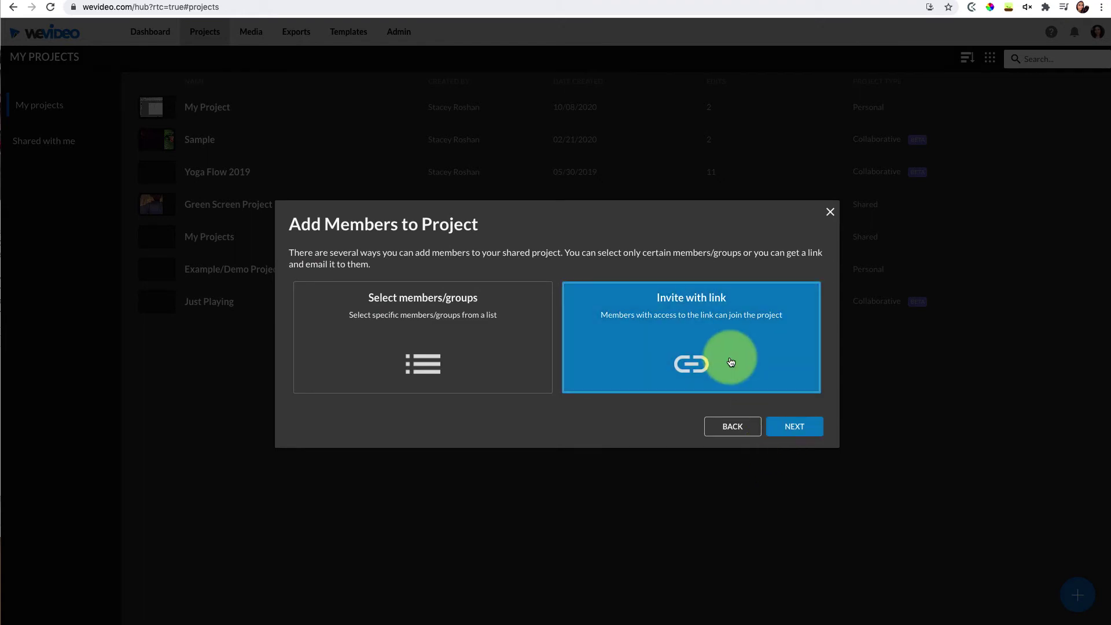
pyautogui.click(785, 428)
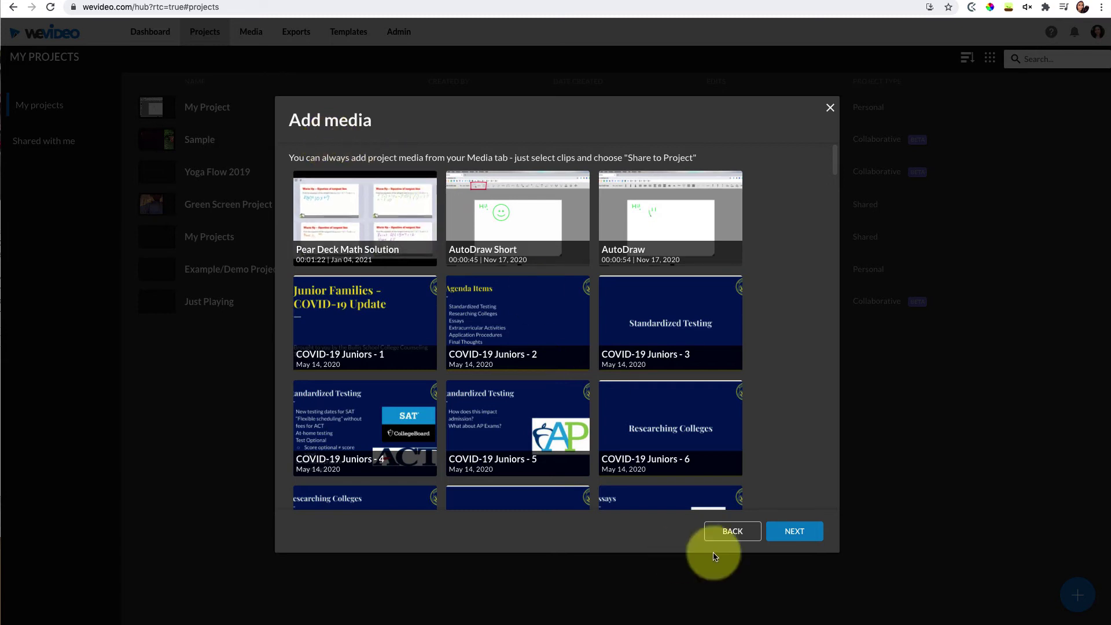
pyautogui.click(795, 532)
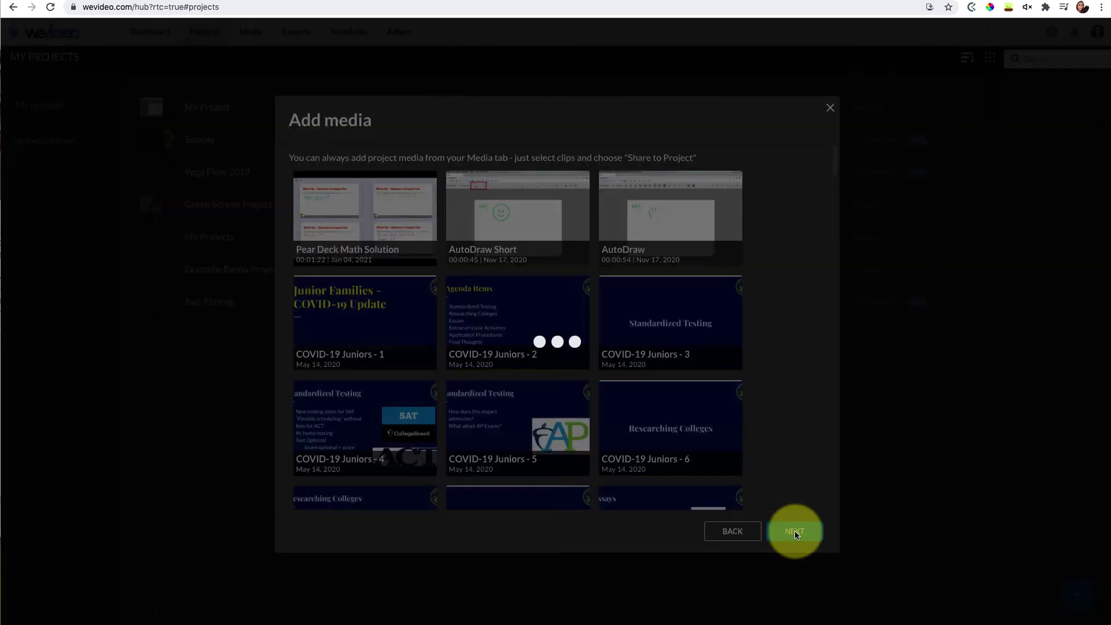
# - Select the whole invitation link of the created project and finish the project setup
pyautogui.click(714, 395)
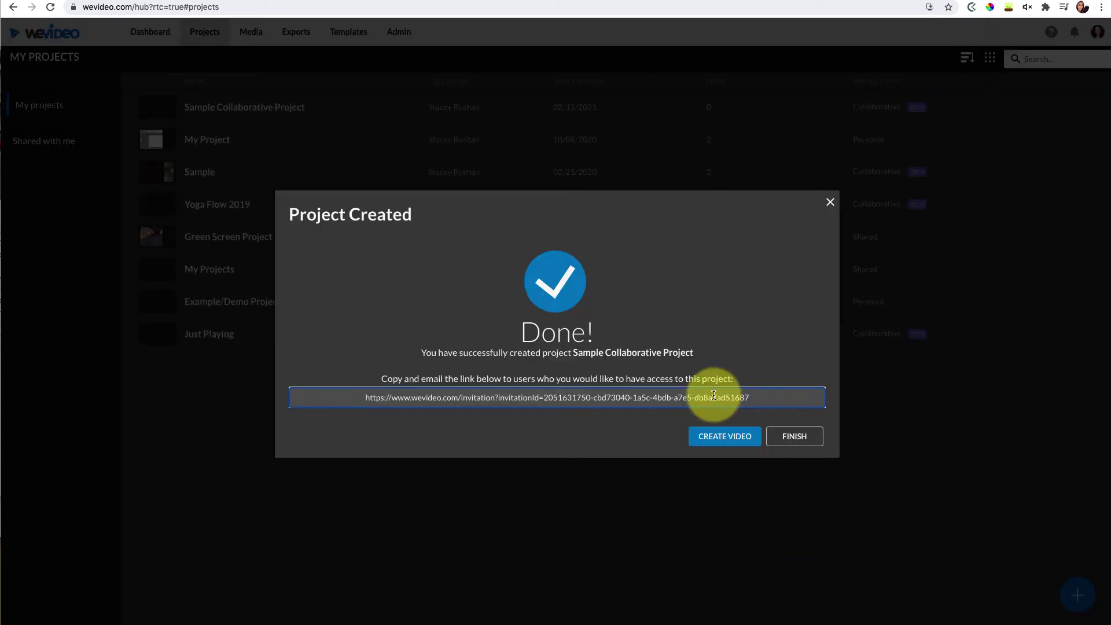
pyautogui.tripleClick(714, 395)
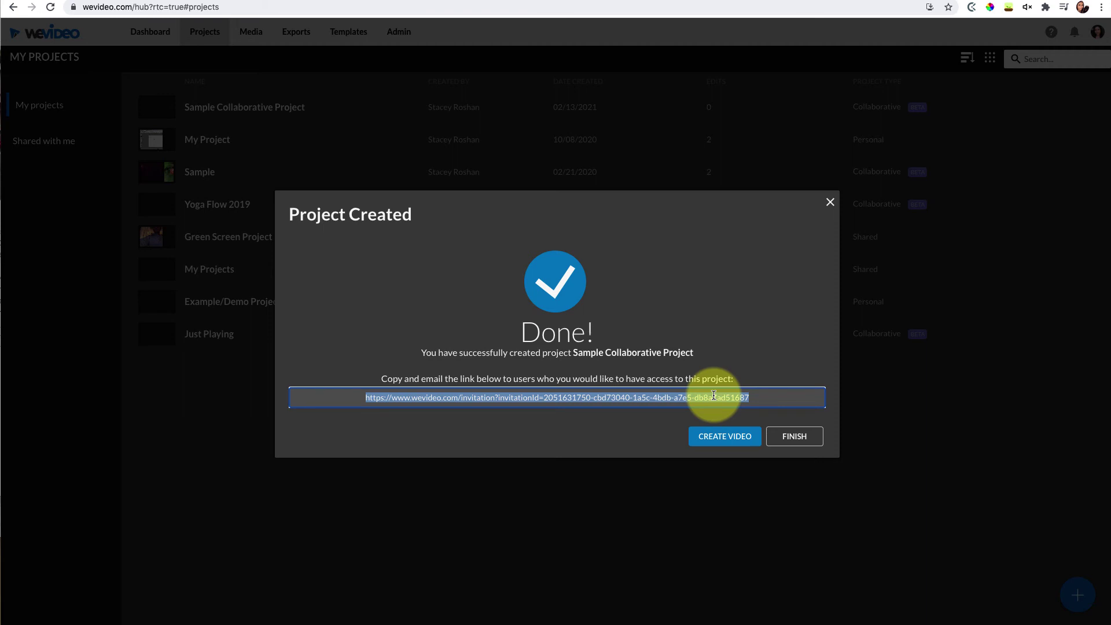
pyautogui.click(801, 436)
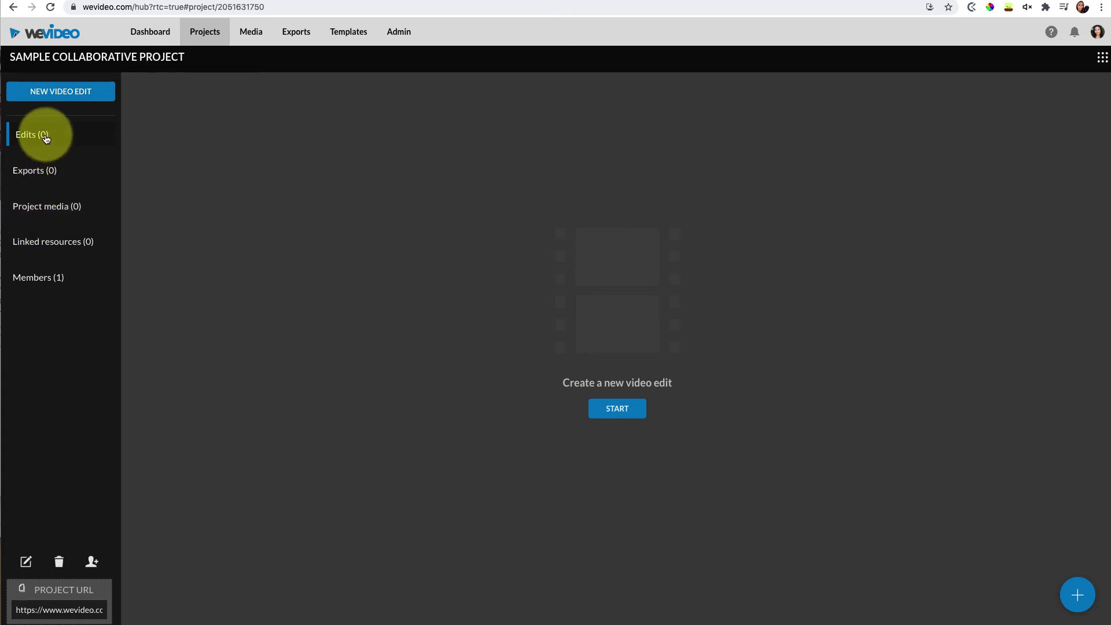
# - Look through the new project's exports, project media and members
pyautogui.click(38, 176)
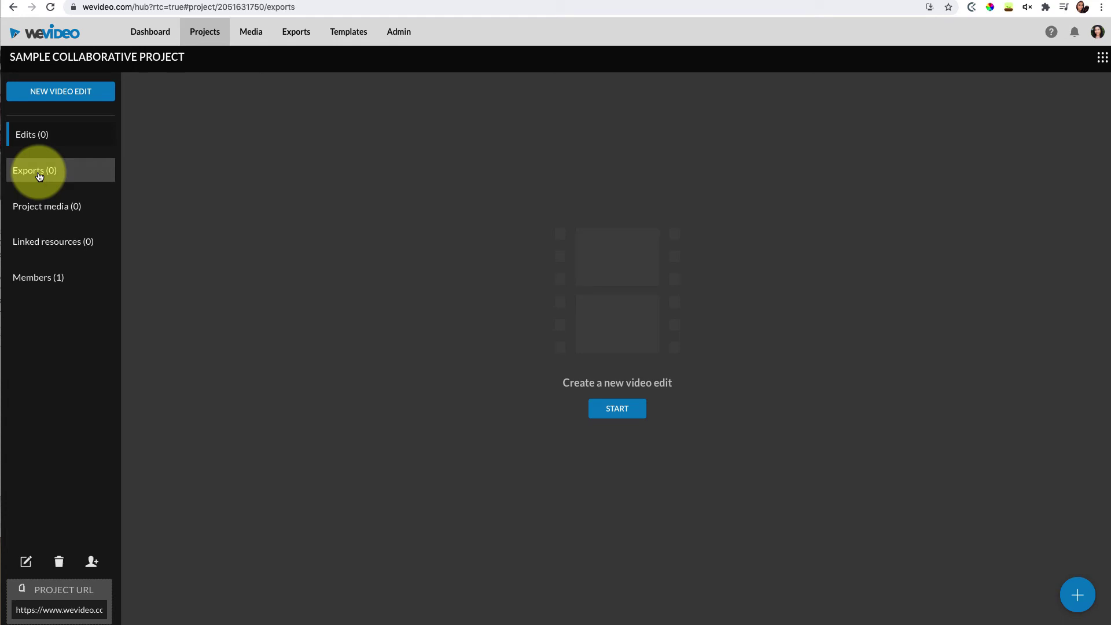
pyautogui.click(46, 209)
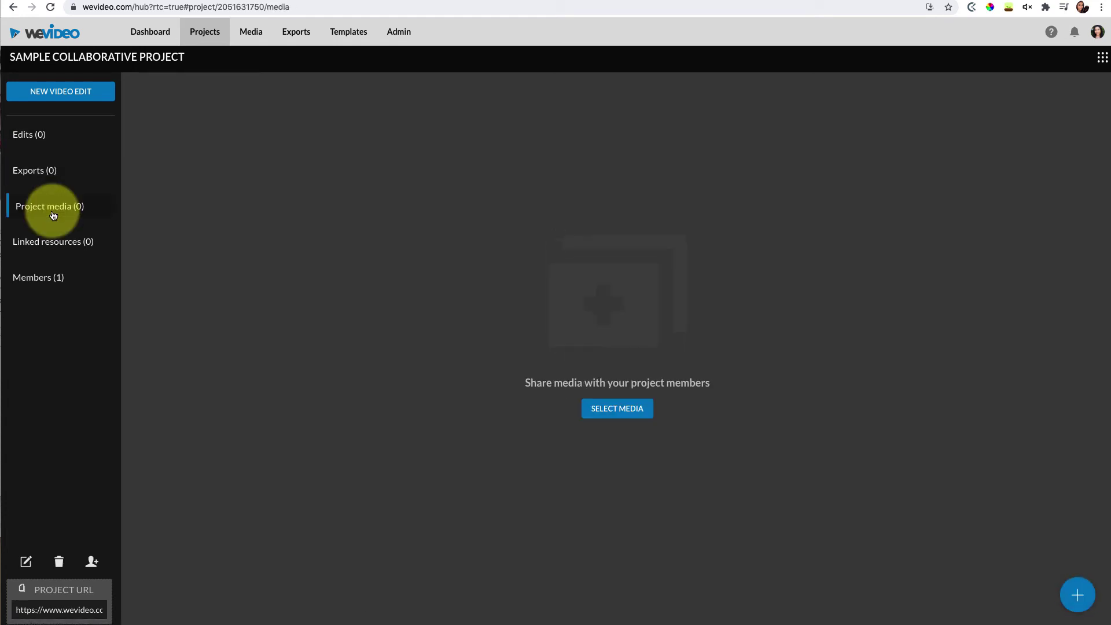
pyautogui.click(34, 276)
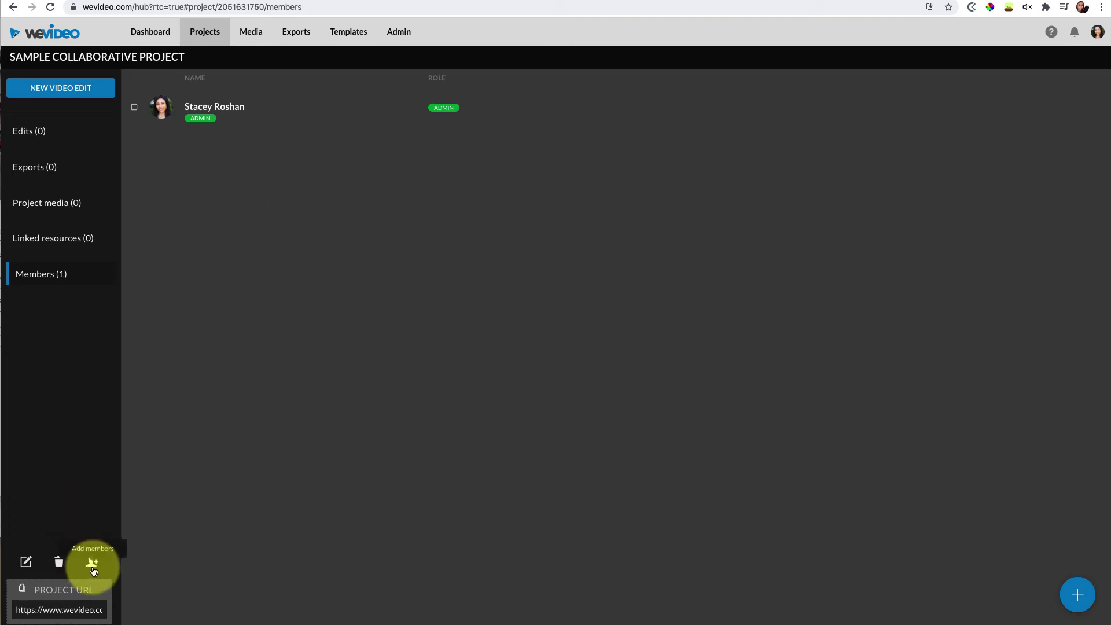
# - Copy the project URL of Sample Collaborative Project to the clipboard
pyautogui.click(72, 609)
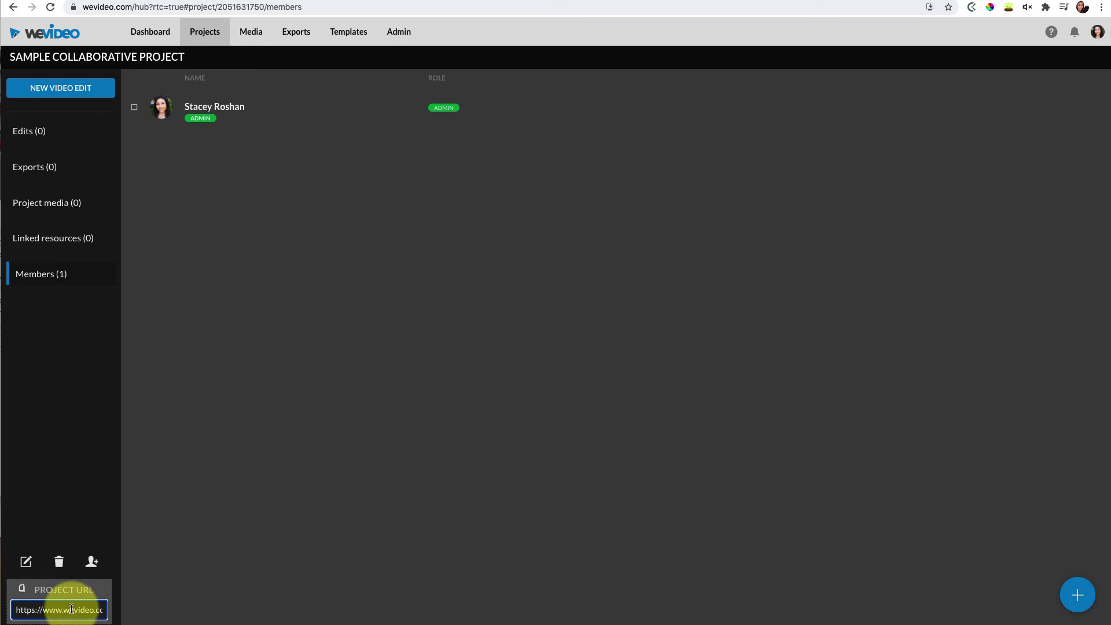
pyautogui.tripleClick(71, 609)
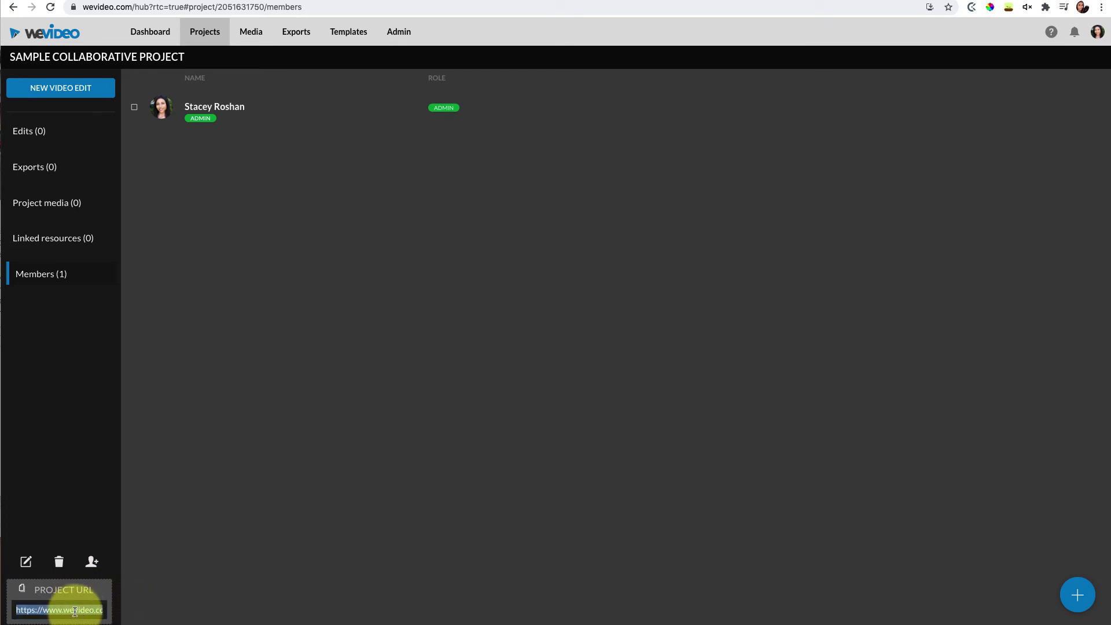
pyautogui.click(74, 611)
pyautogui.click(23, 590)
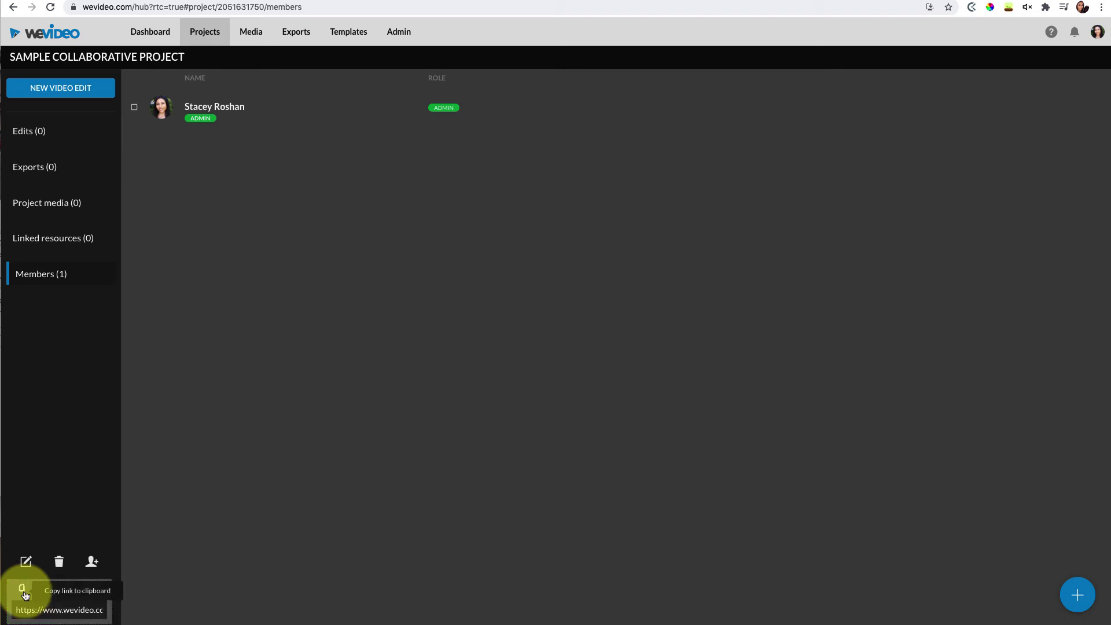
# - Narrow the teacher's browser window and join the project by opening the copied link in a new tab of the student's incognito window
pyautogui.moveTo(1109, 315); pyautogui.dragTo(472, 251)
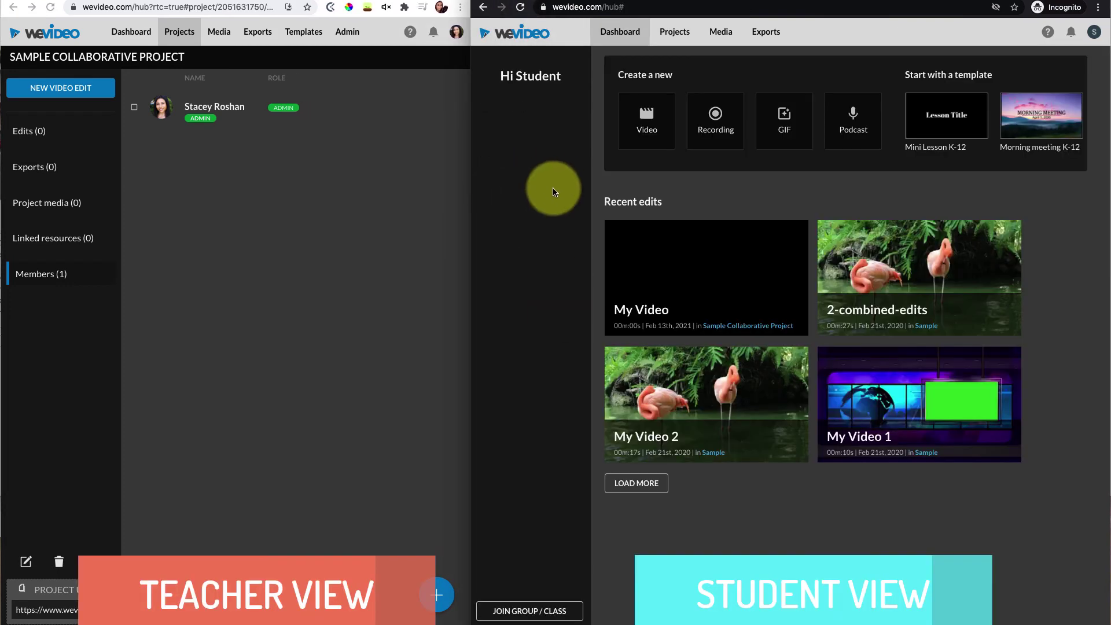
pyautogui.hotkey('ctrl', 't')
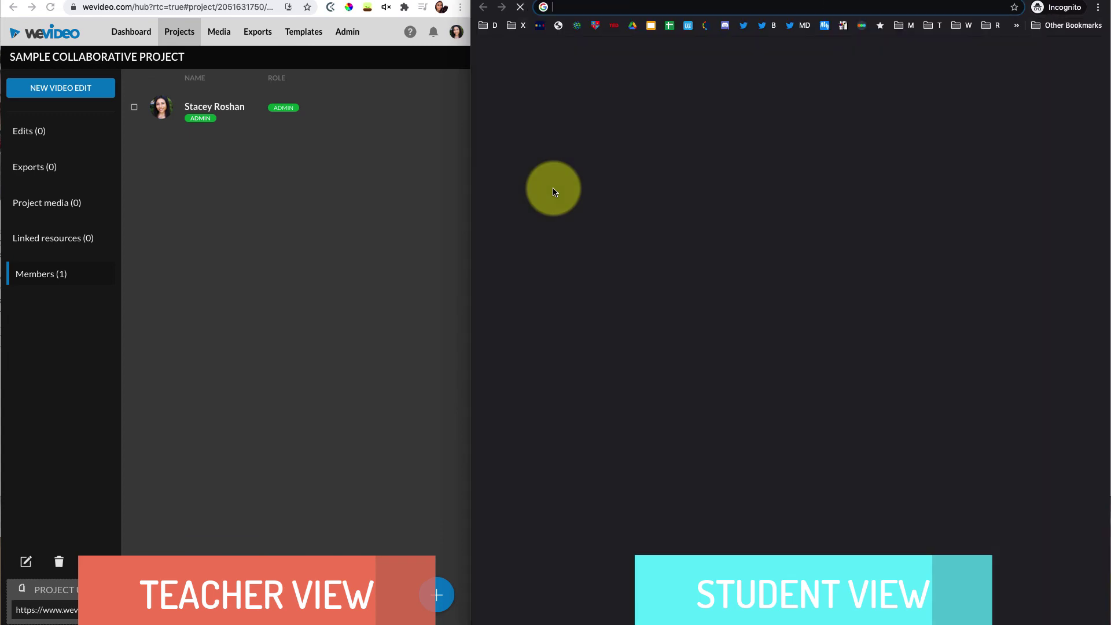
pyautogui.hotkey('ctrl', 'v')
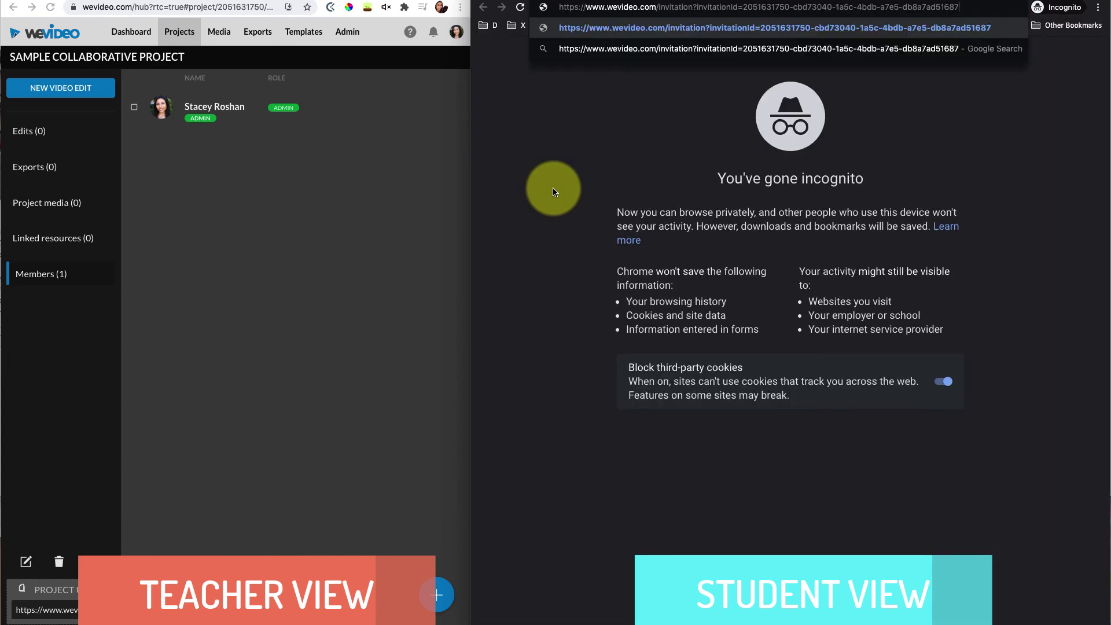
pyautogui.press('Return')
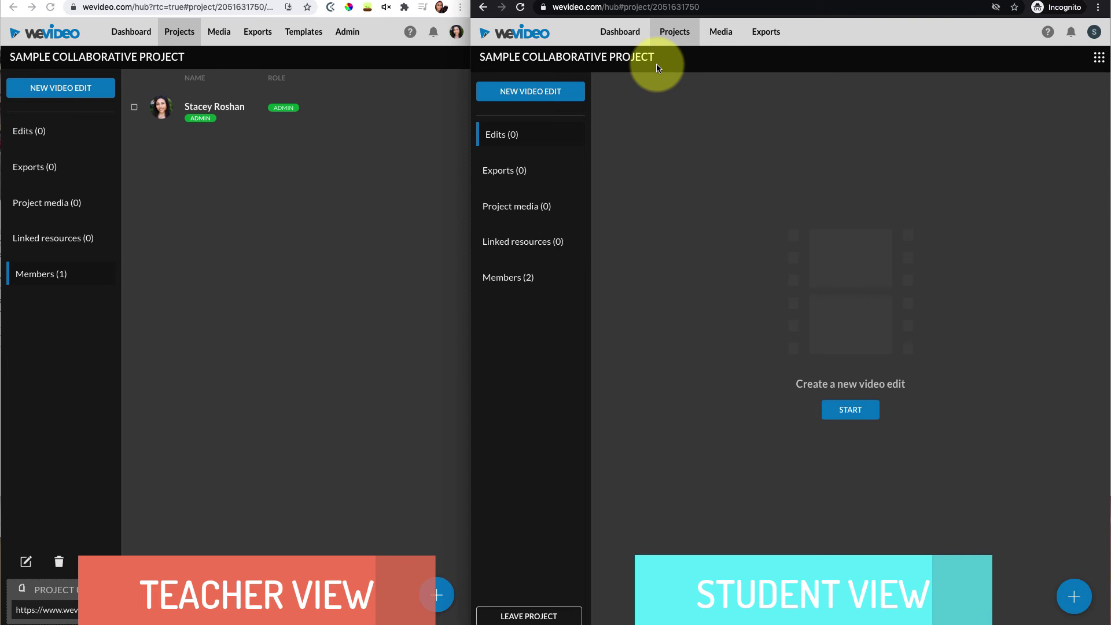
# - Go to the student's dashboard and reopen the Sample Collaborative Project from the projects shared with the student
pyautogui.click(637, 37)
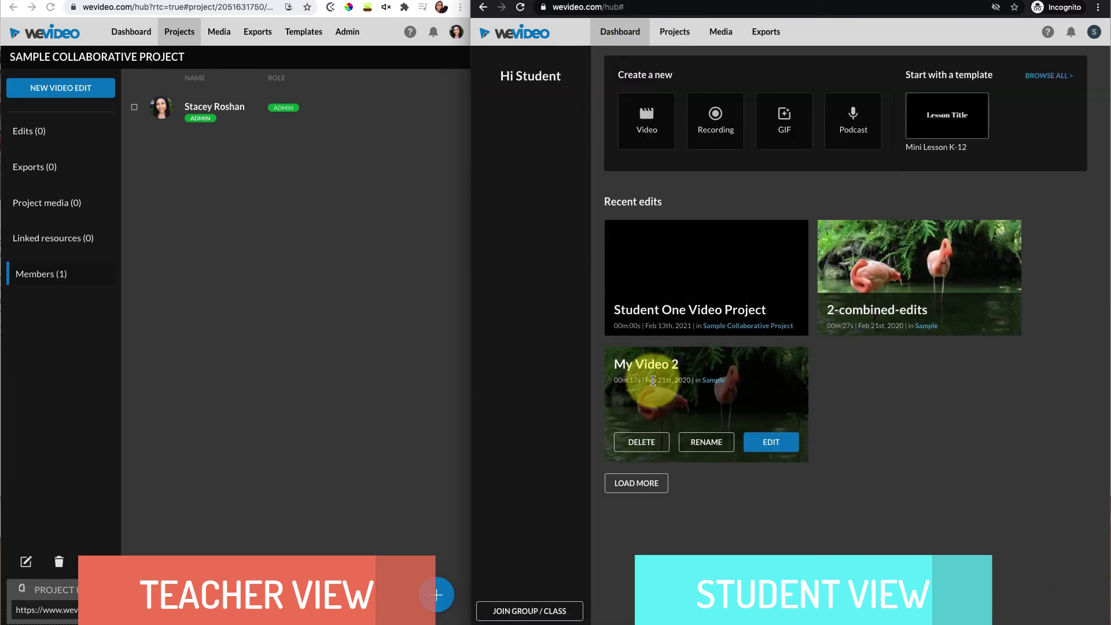
pyautogui.click(676, 33)
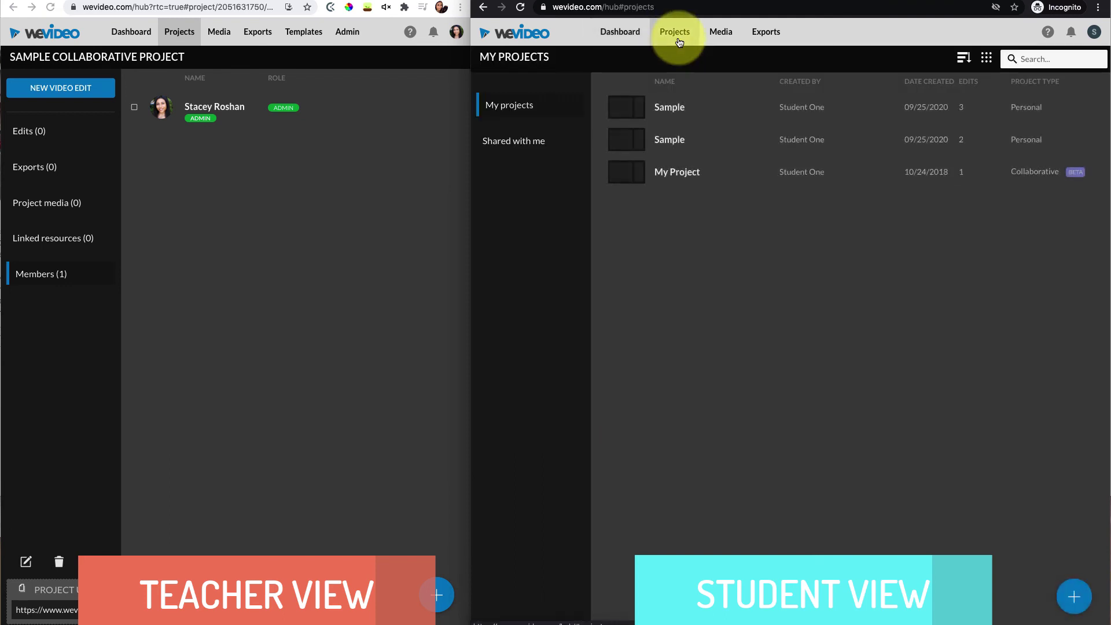
pyautogui.click(521, 144)
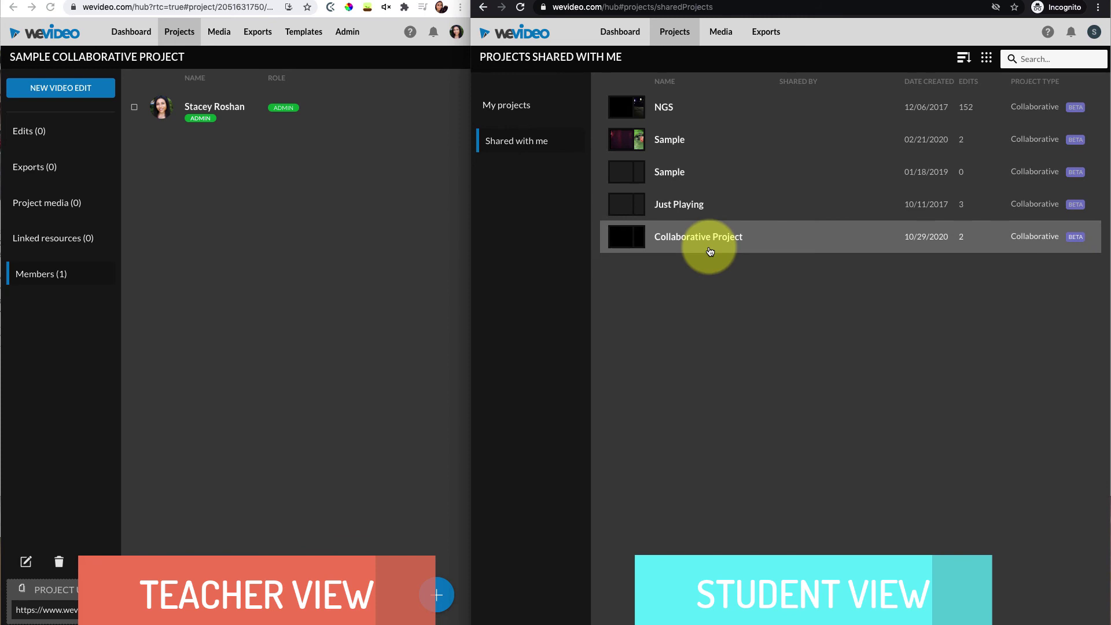
pyautogui.click(710, 251)
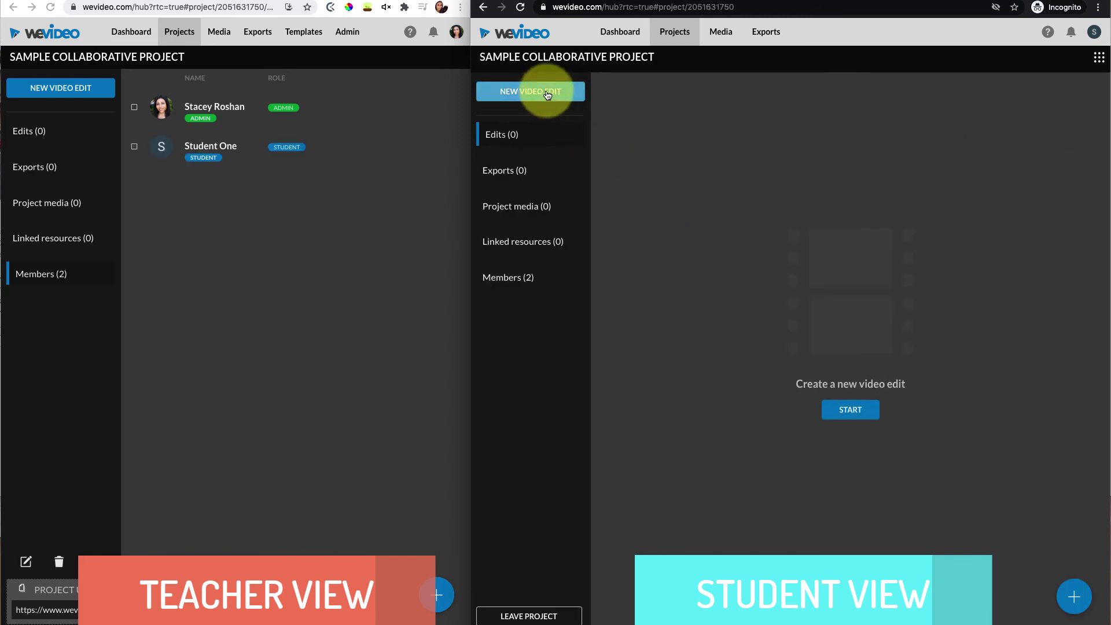
# - Create a new video edit as the student and add the News Control Room clip at the start of Video 1
pyautogui.click(543, 94)
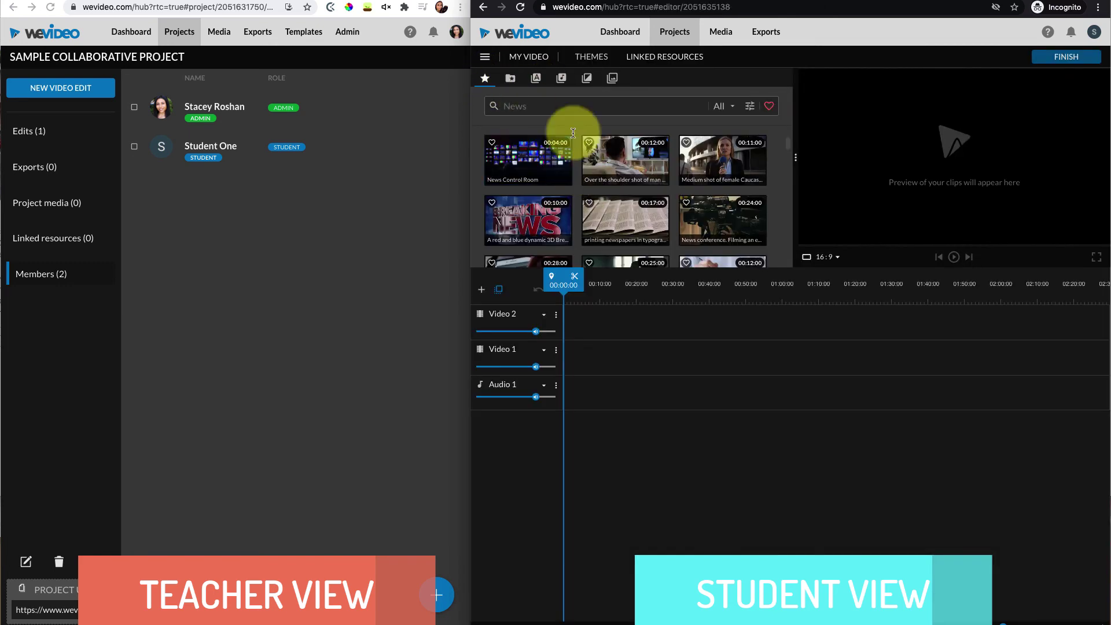
pyautogui.moveTo(521, 154); pyautogui.dragTo(748, 355)
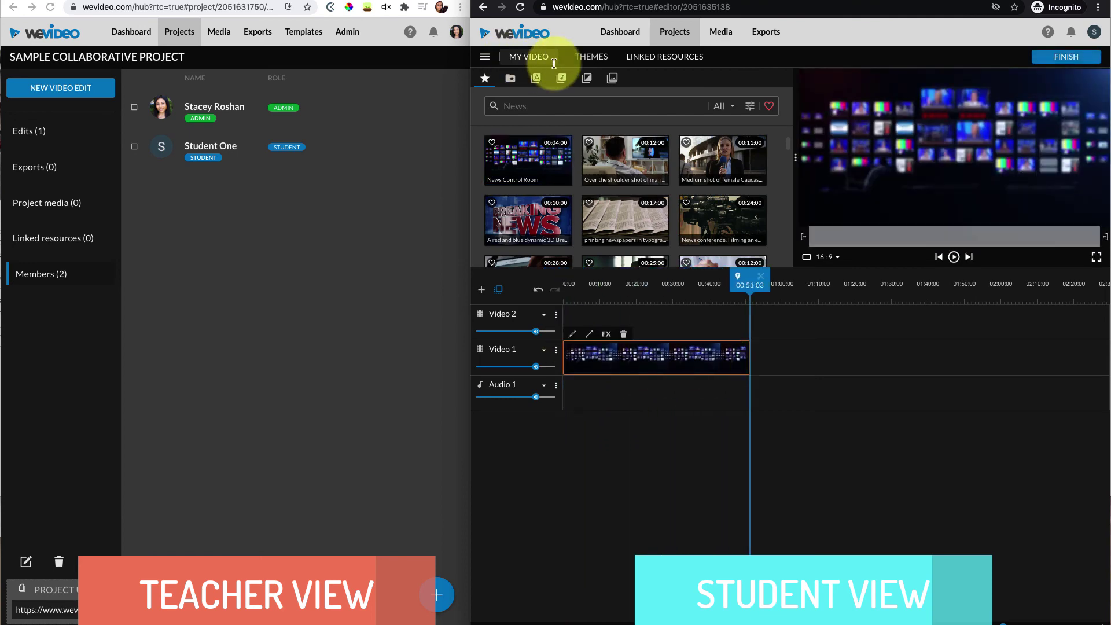
# - Rename the student's video edit as Student One's Video
pyautogui.click(521, 56)
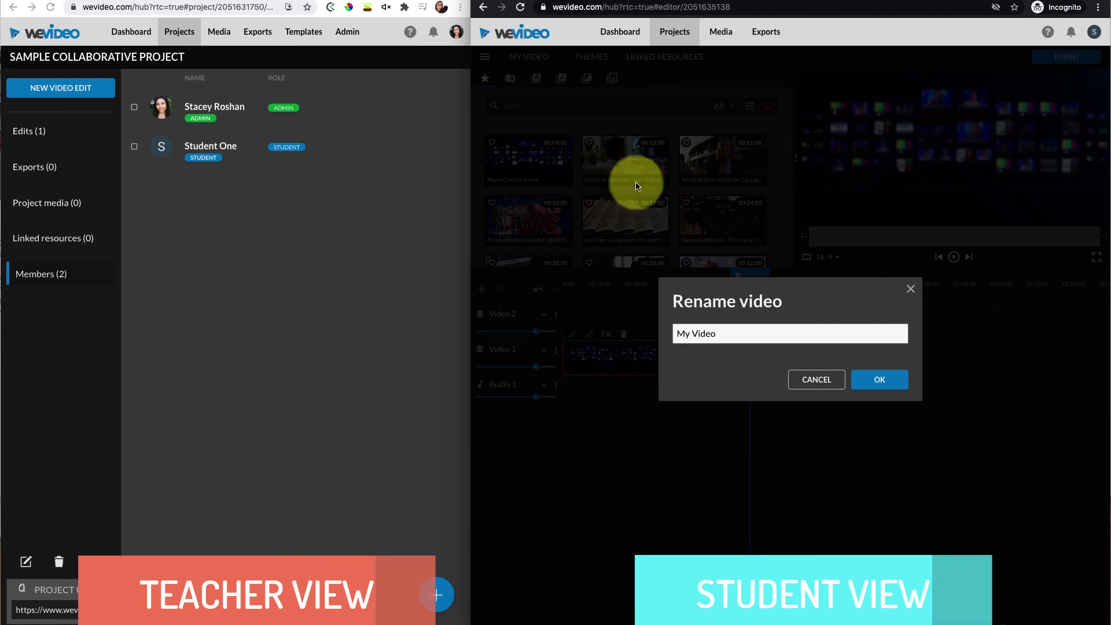
pyautogui.tripleClick(719, 334)
pyautogui.write("Student One's Video")
pyautogui.click(875, 380)
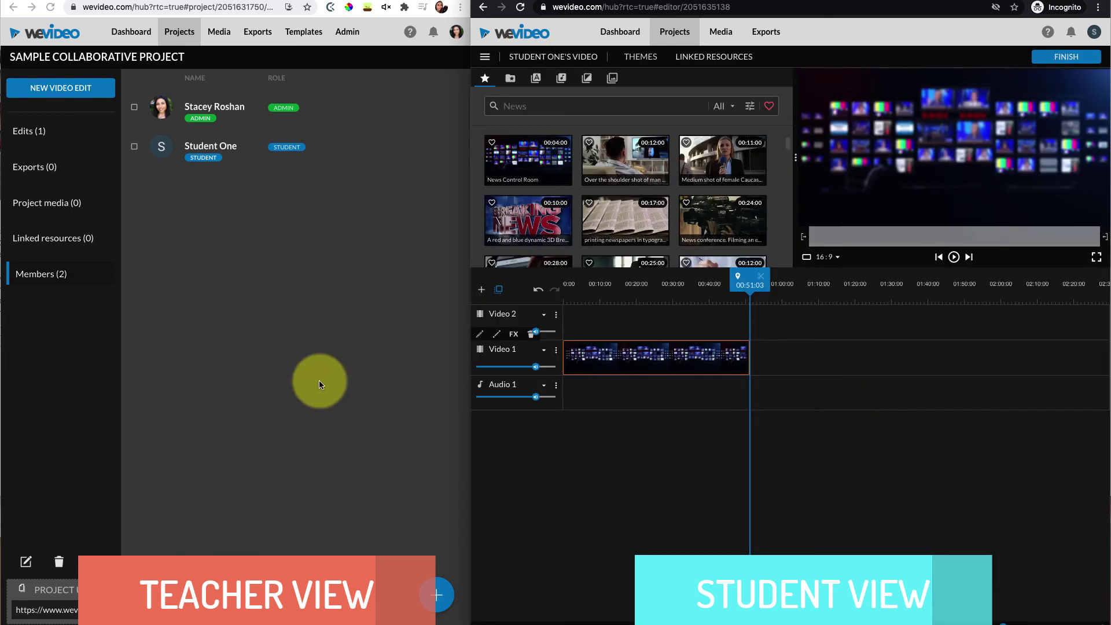
# - Open the student's edit in the teacher's window and add the Dolly Along Zion Canyon Trail clip to Video 2 at about 13 seconds
pyautogui.click(319, 382)
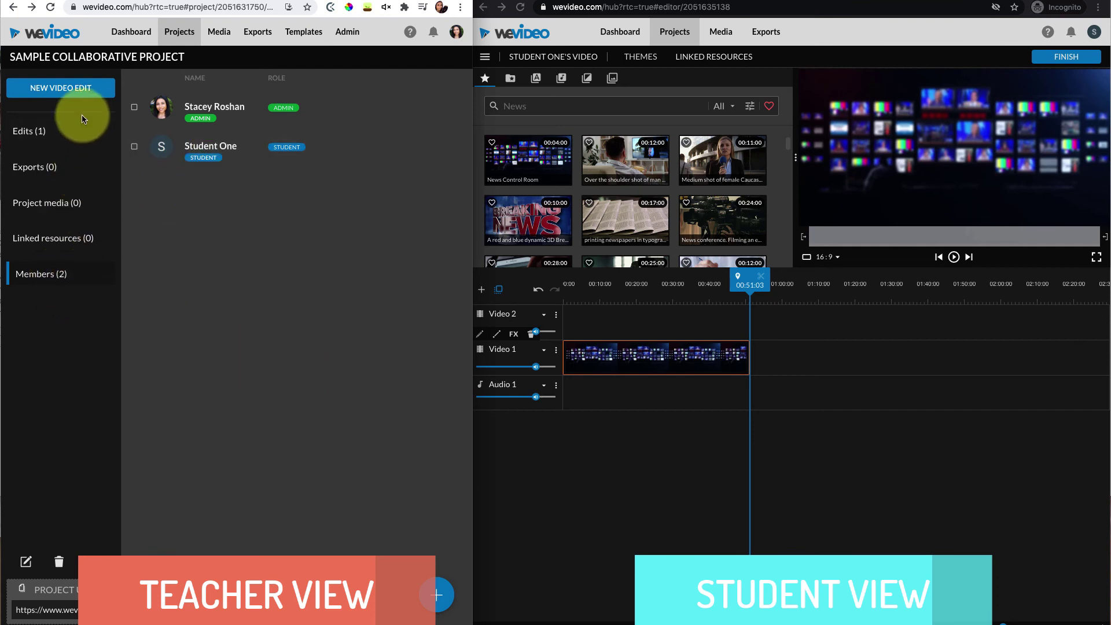
pyautogui.click(67, 132)
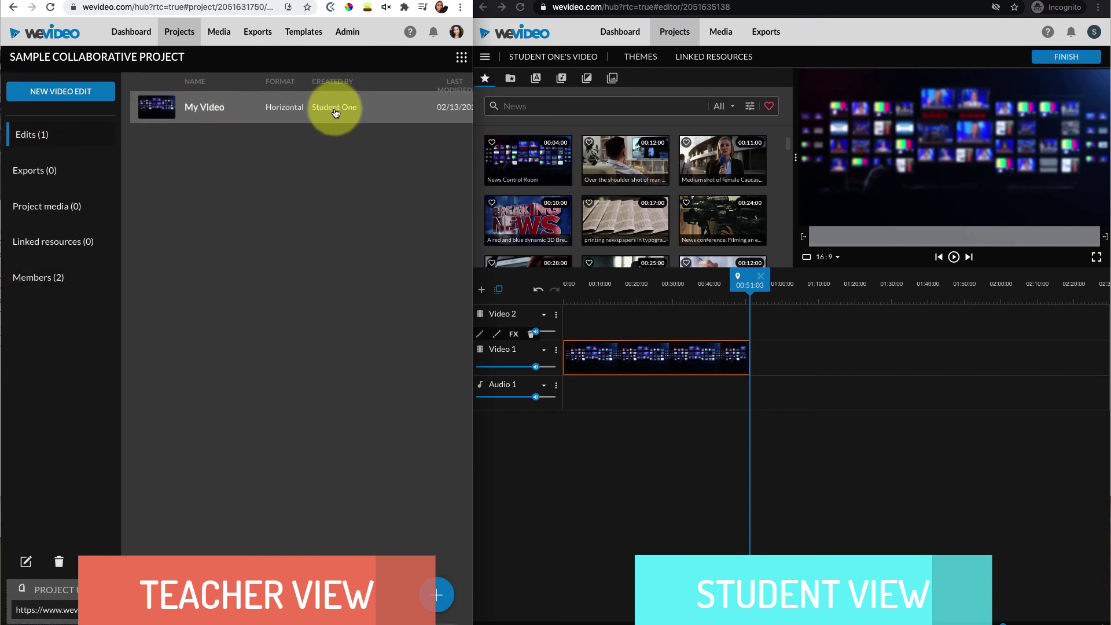
pyautogui.click(238, 116)
pyautogui.doubleClick(238, 116)
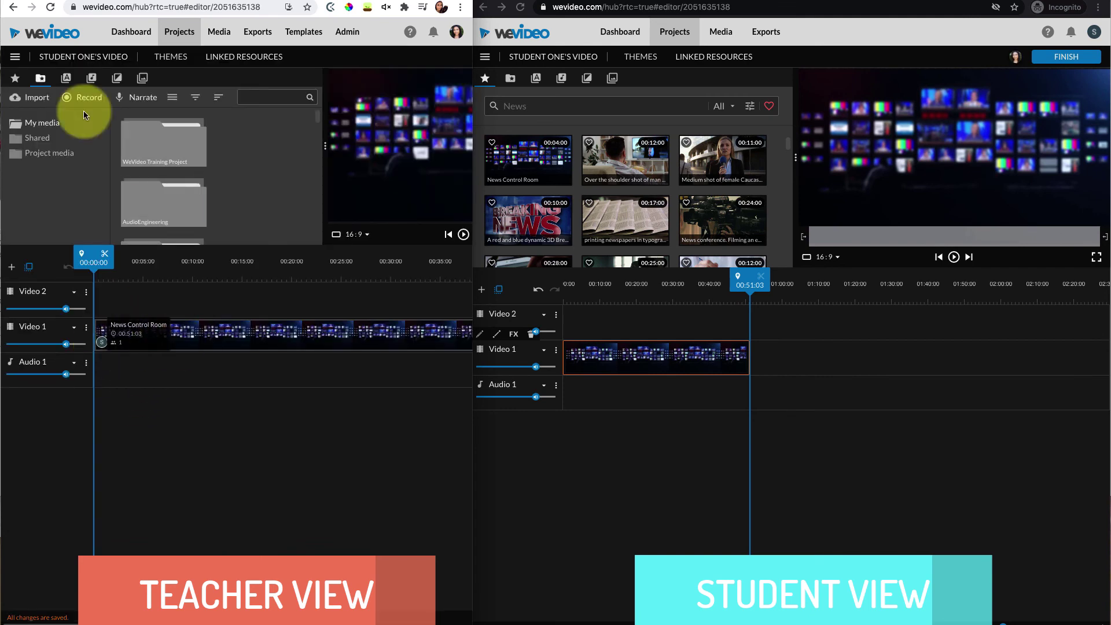
pyautogui.click(15, 79)
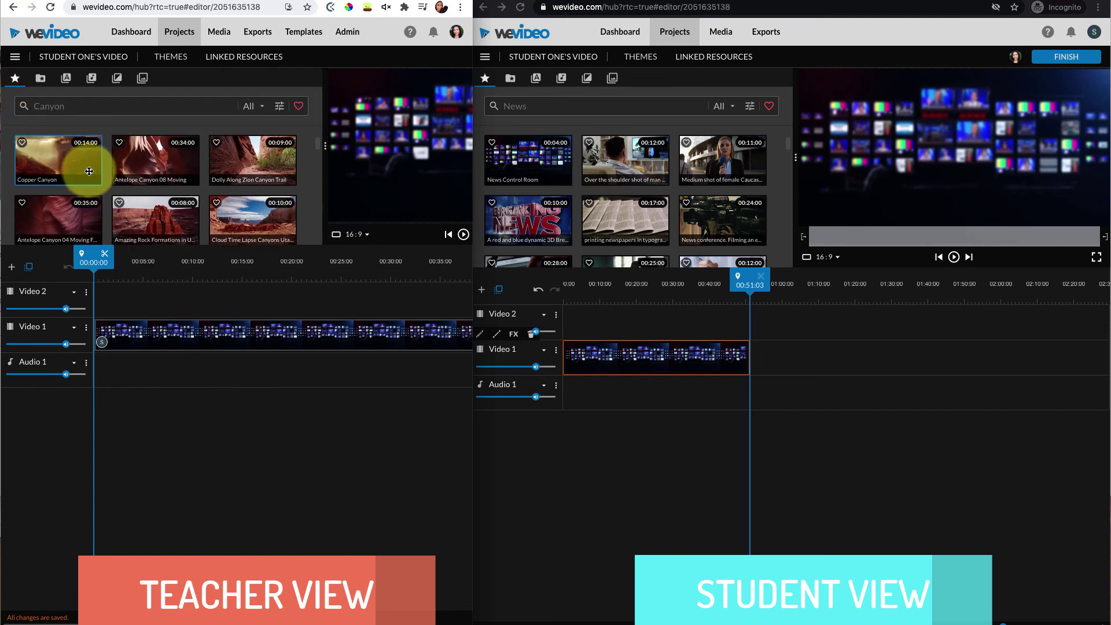
pyautogui.moveTo(252, 191); pyautogui.dragTo(242, 310)
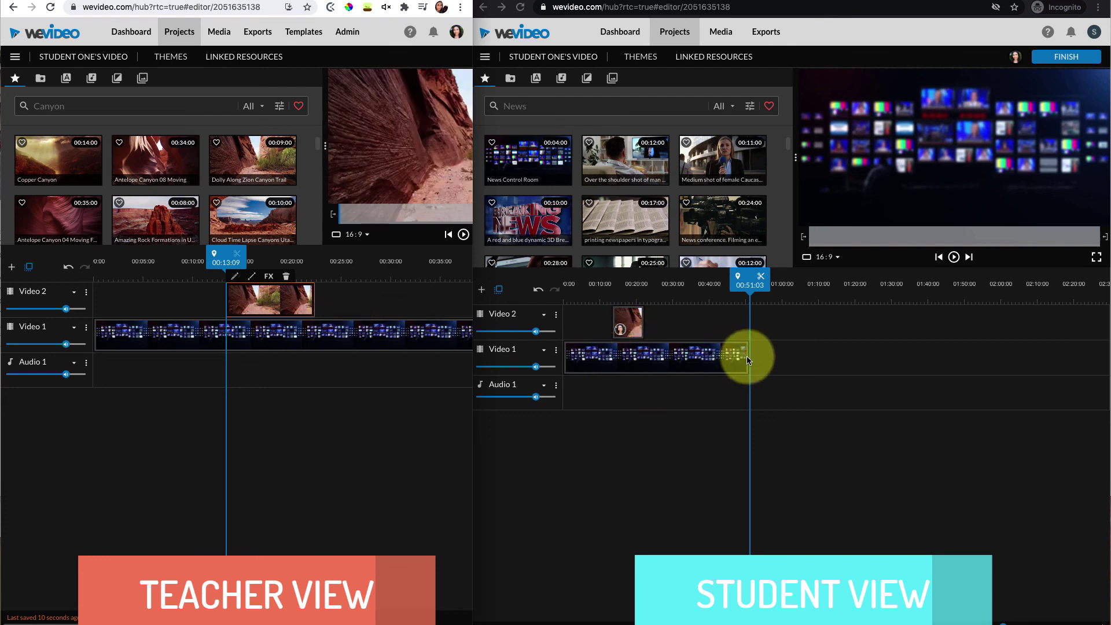
# - Add the Whisper motion title at the start of Video 2 in the student's edit
pyautogui.click(535, 78)
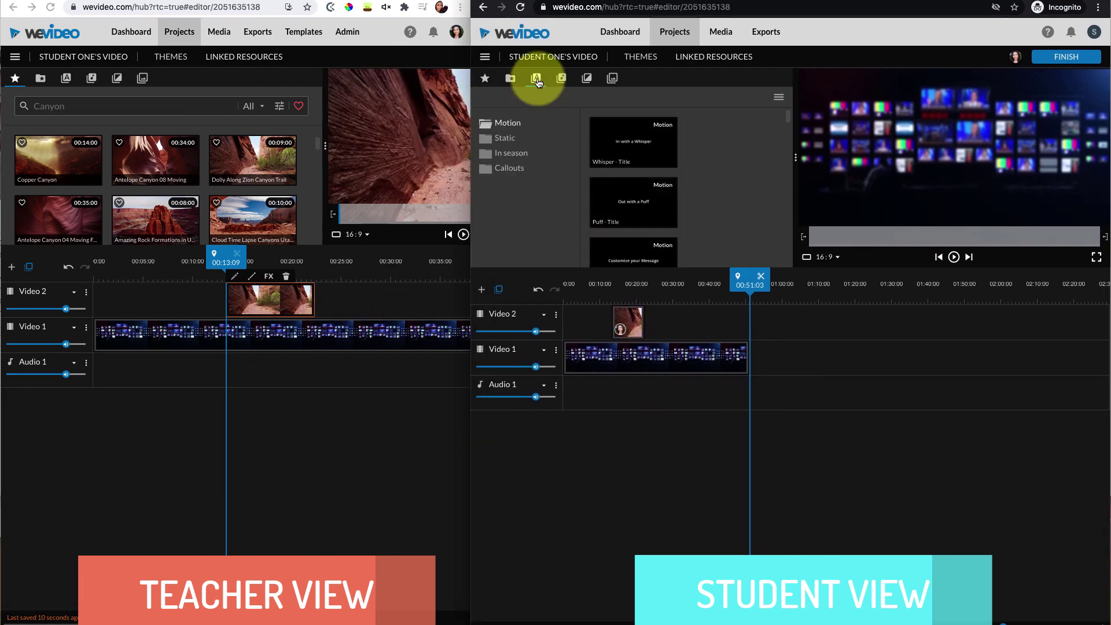
pyautogui.moveTo(574, 325); pyautogui.dragTo(570, 318)
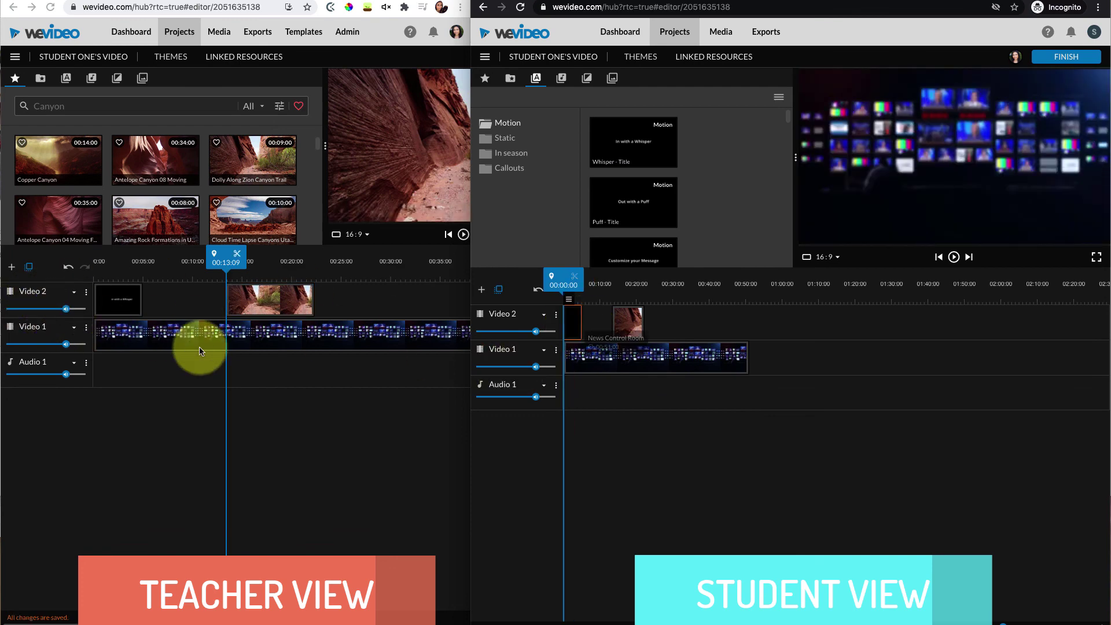
# - Finish the student's edit and export it as a video in HD 1280x720 resolution to WeVideo
pyautogui.click(1068, 58)
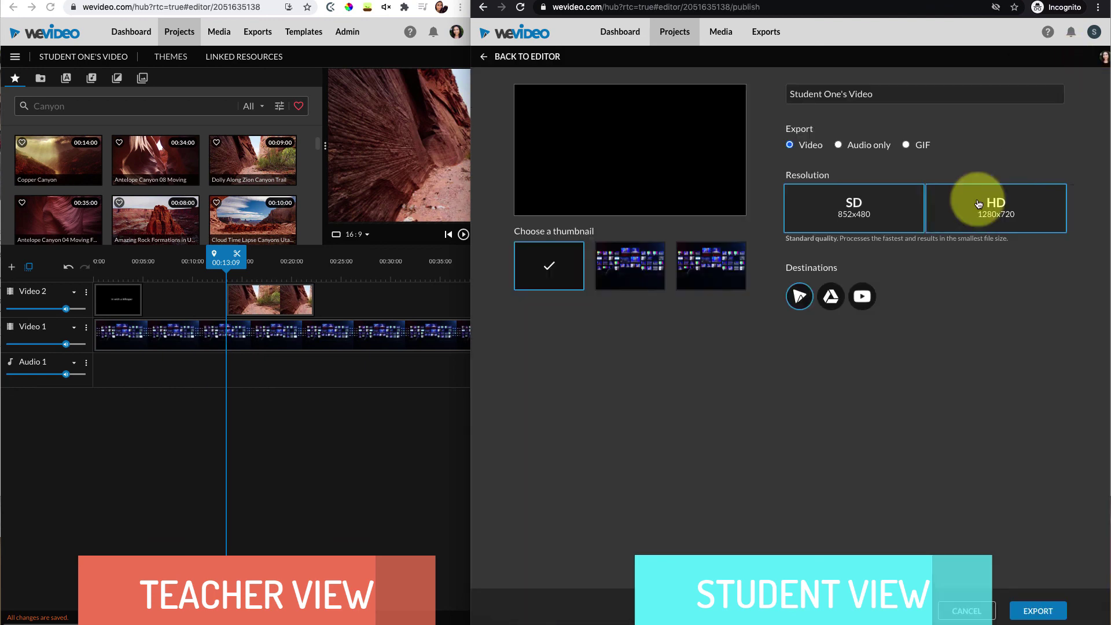
pyautogui.click(1001, 209)
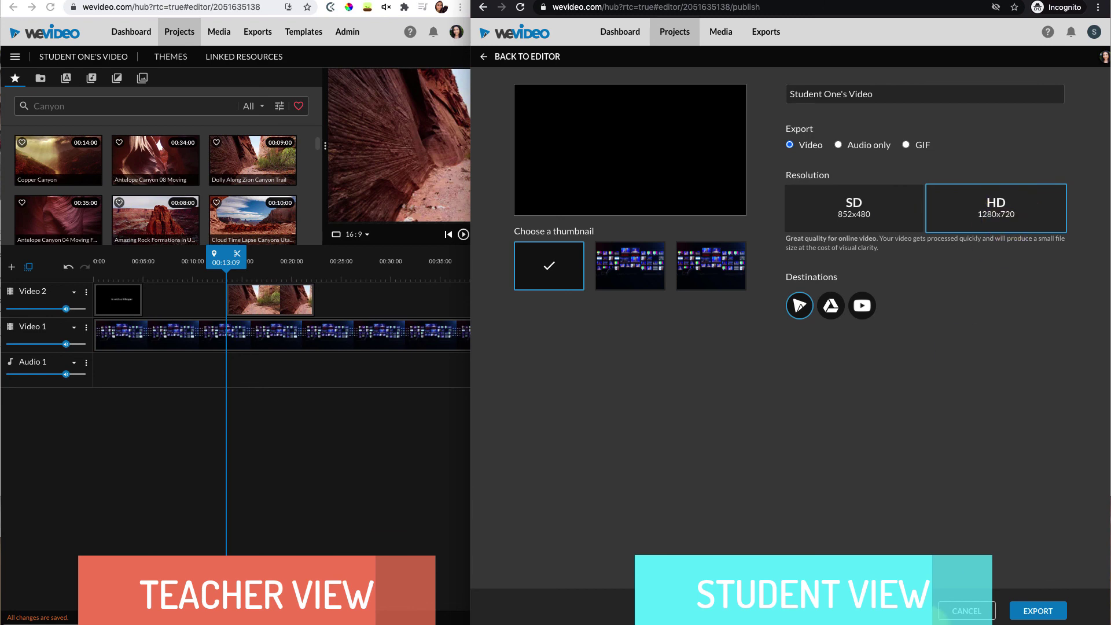
pyautogui.click(1028, 615)
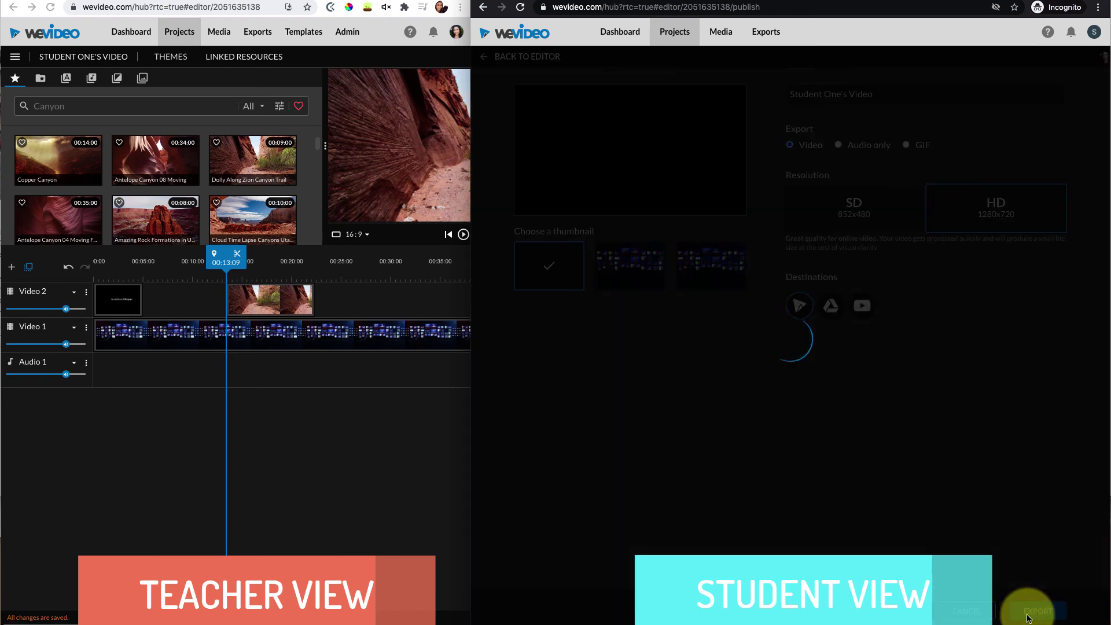
# - Open the Sample Collaborative Project from the teacher's own projects and view its exports
pyautogui.click(175, 32)
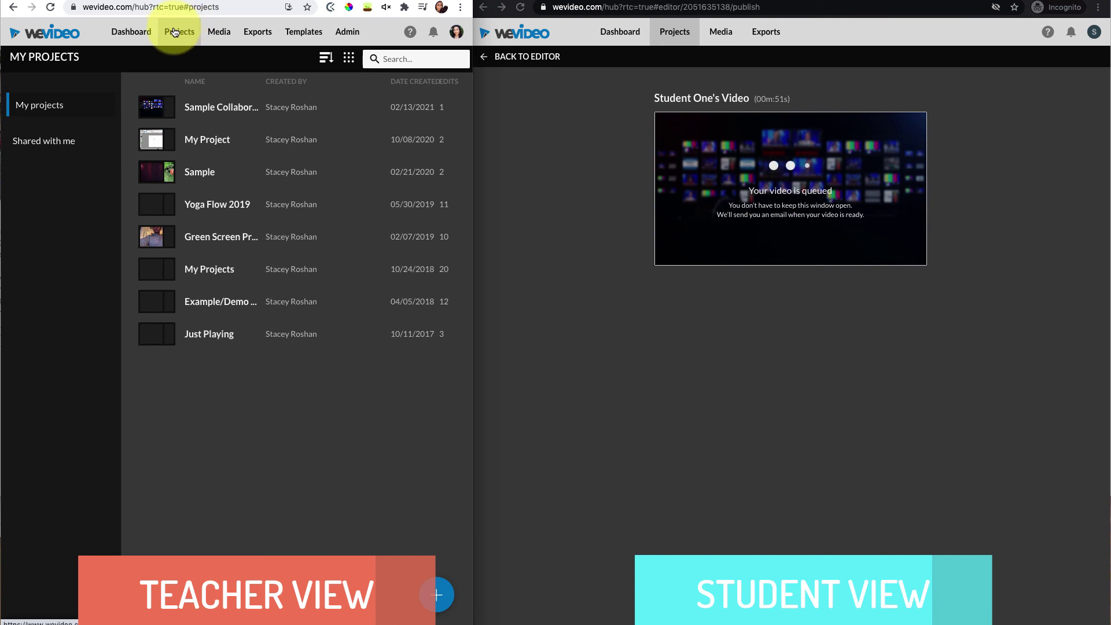
pyautogui.click(209, 112)
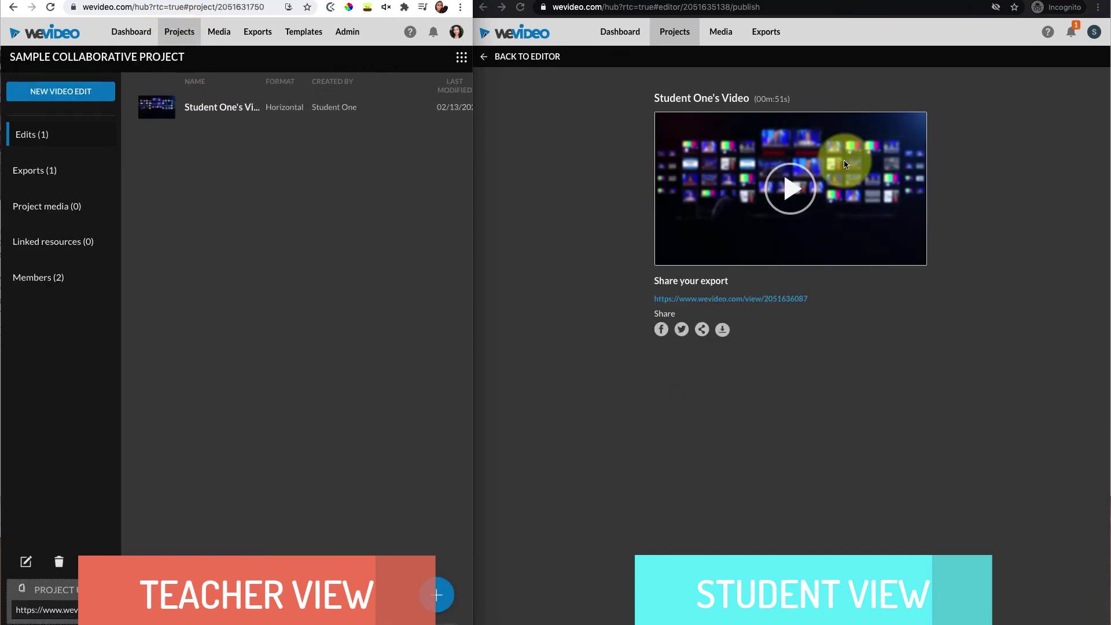
pyautogui.click(54, 172)
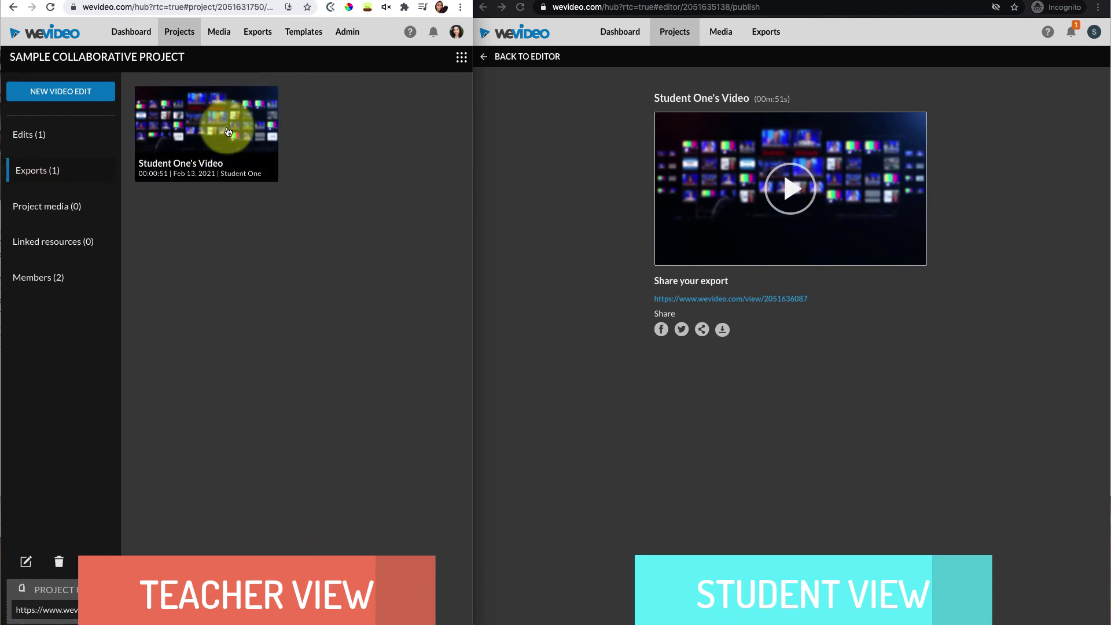